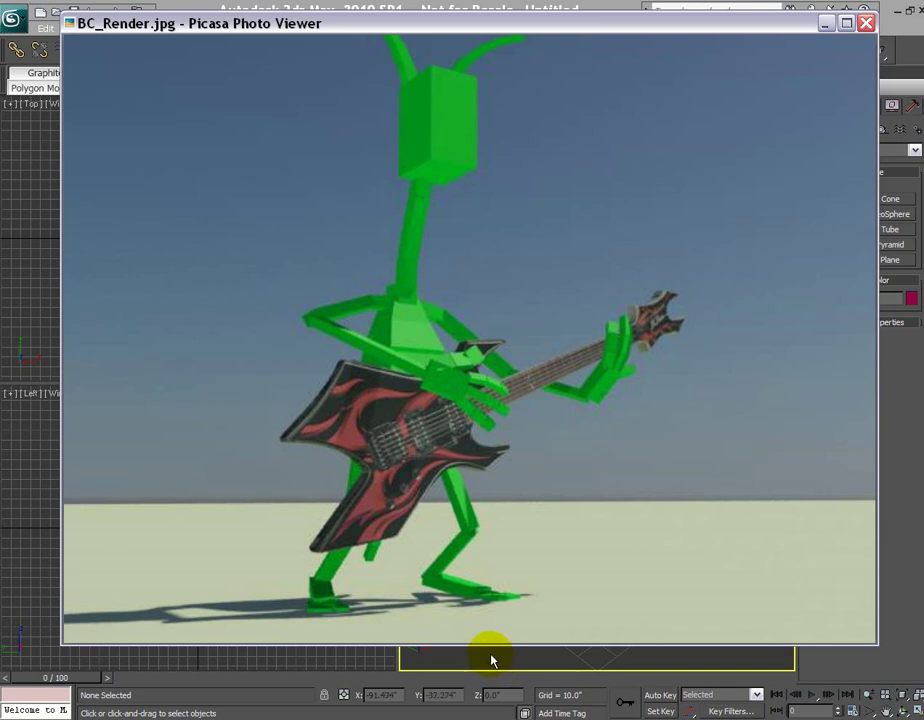
Step: Look through the guitar reference images BC_ScreenShot.jpg, BCRich.jpg and BC_Render.jpg, and minimize the photo viewer
{"action": "left_click", "coordinate": [489, 632]}
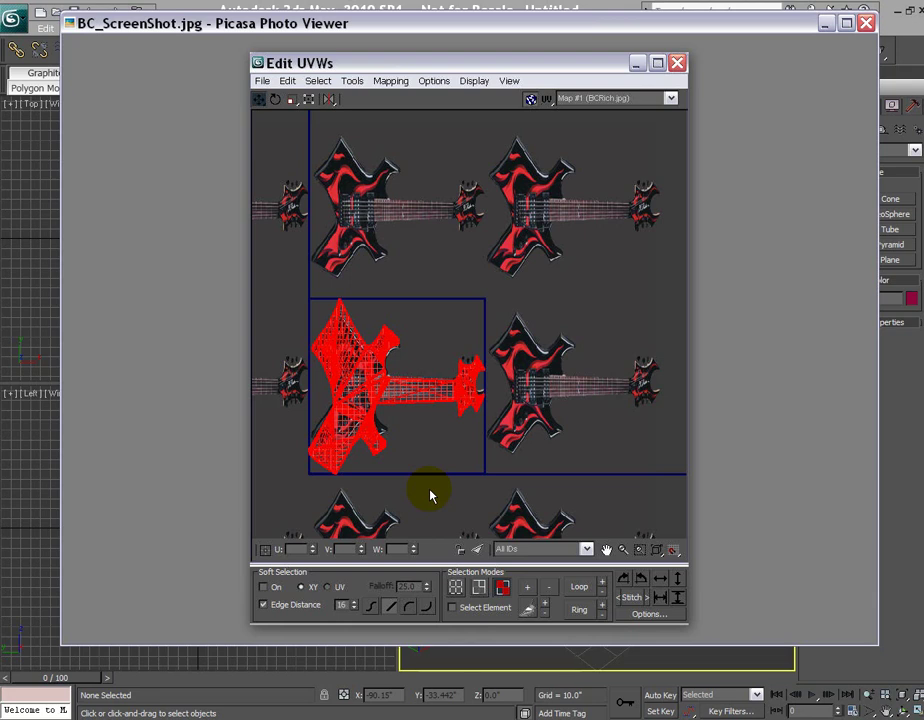
{"action": "left_click", "coordinate": [489, 636]}
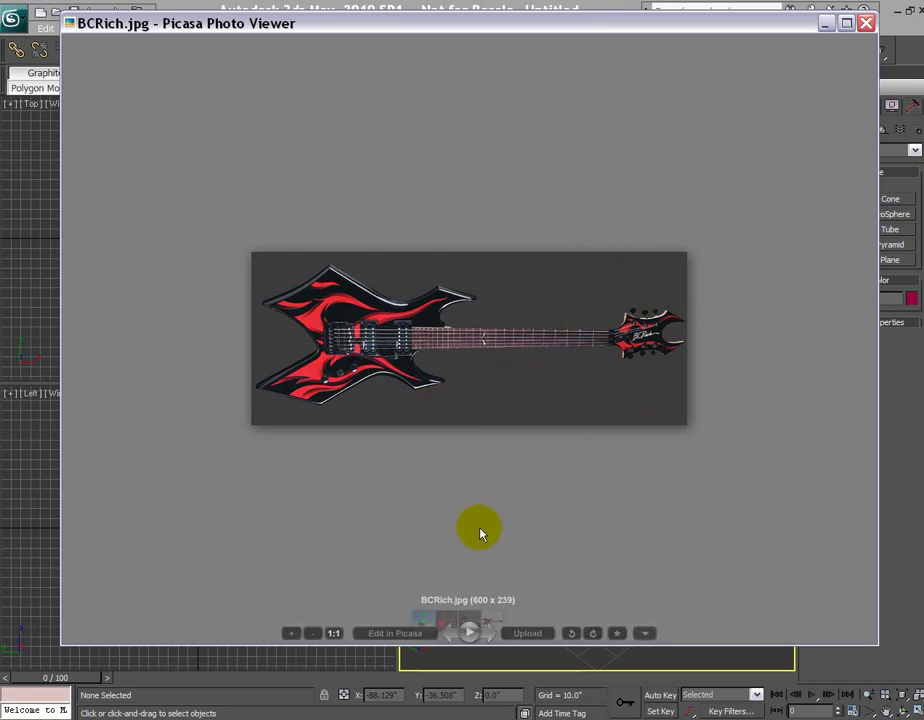
{"action": "key", "text": "Right"}
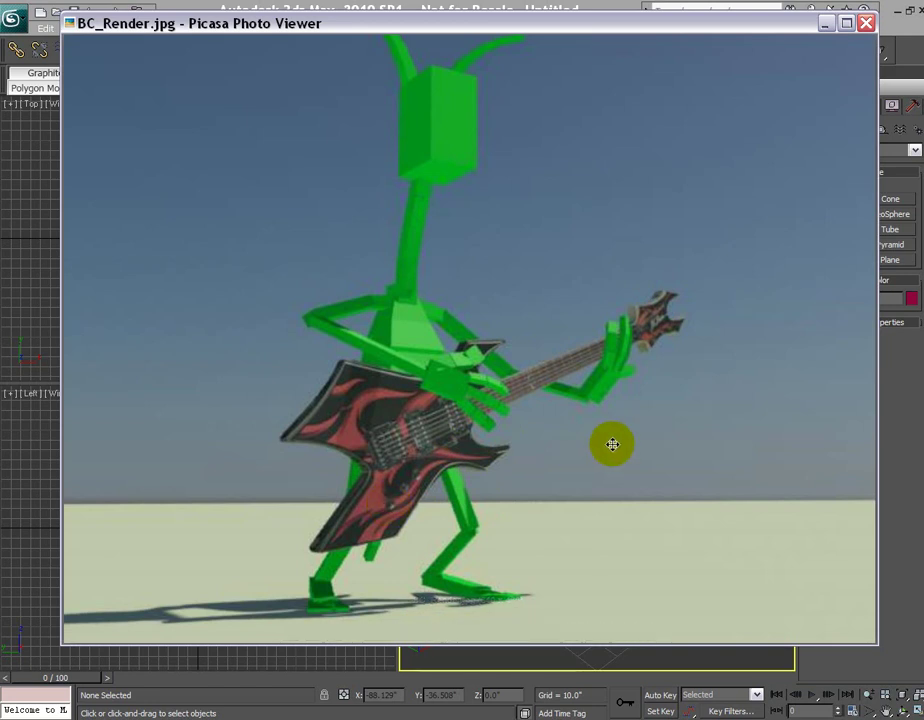
{"action": "left_click", "coordinate": [825, 26]}
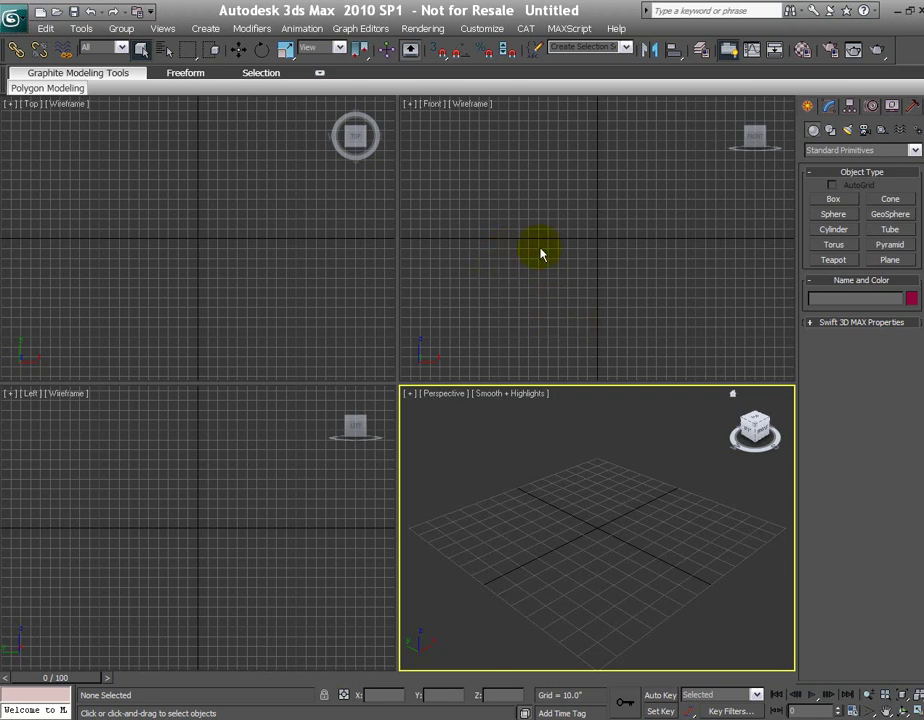
Step: Activate the Front viewport, start the Line spline tool, and maximize that viewport
{"action": "left_click", "coordinate": [549, 289]}
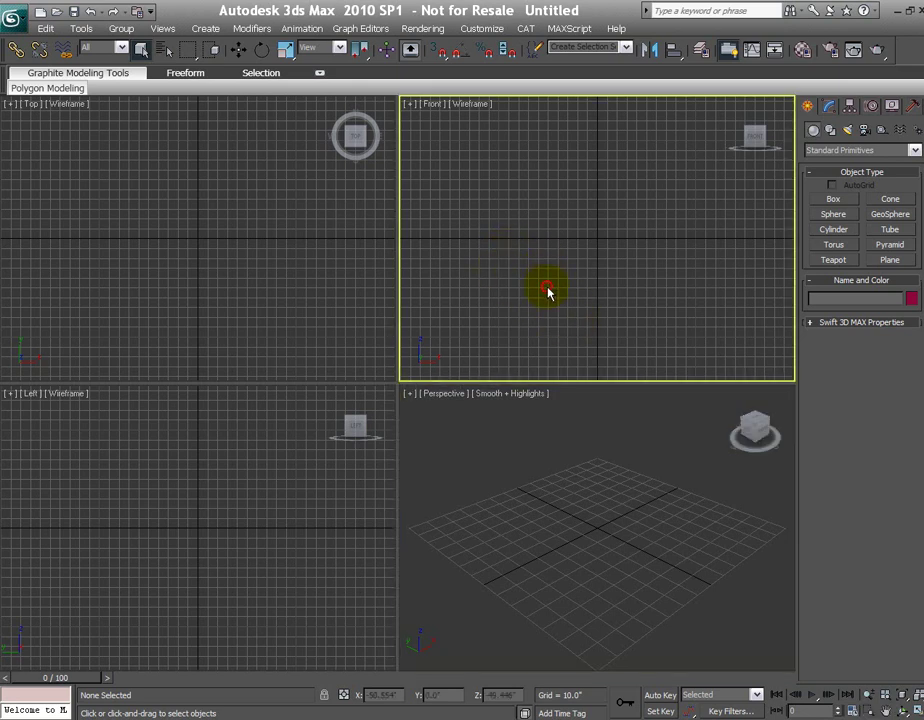
{"action": "left_click", "coordinate": [832, 132]}
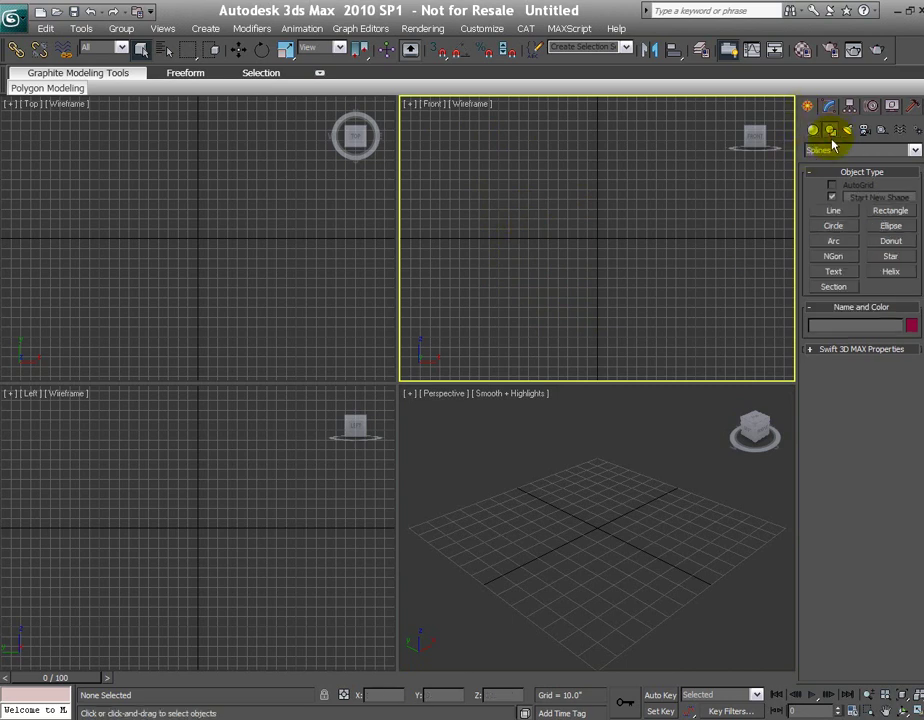
{"action": "left_click", "coordinate": [838, 212]}
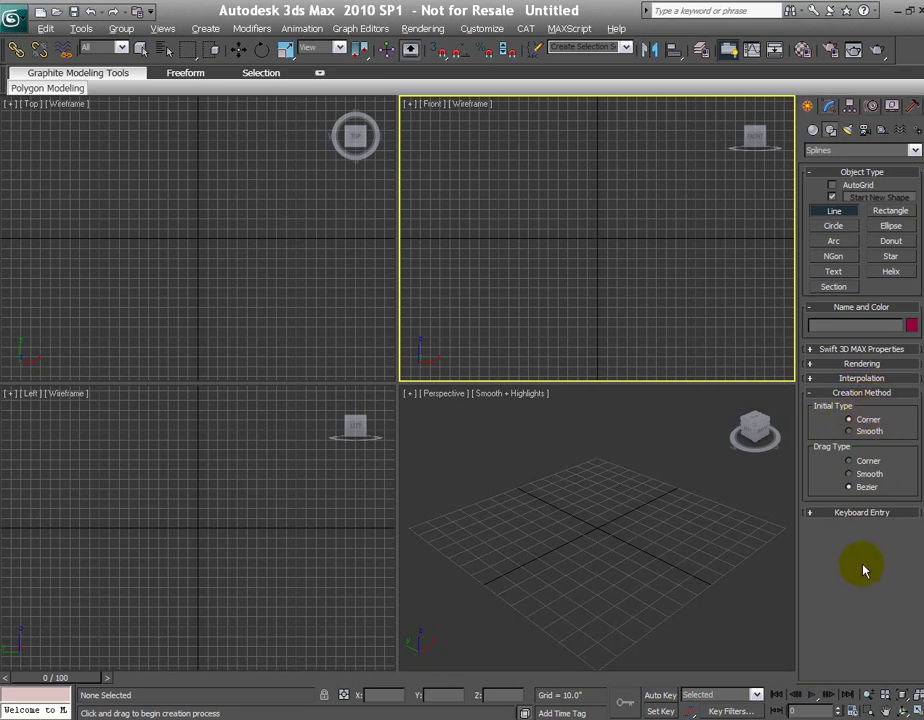
{"action": "key", "text": "alt+w"}
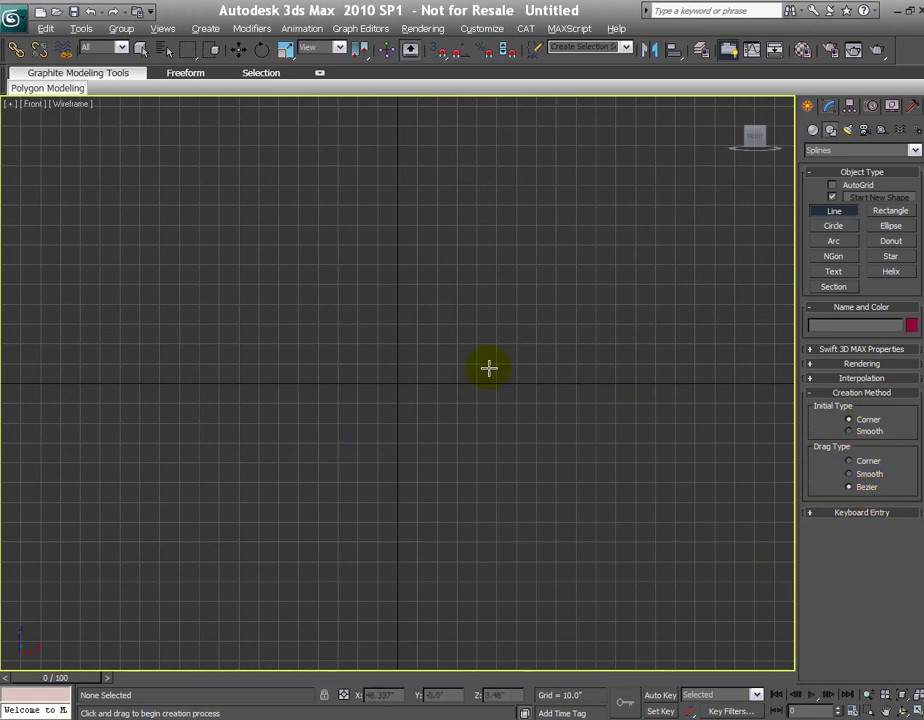
Step: Draw a four-point practice spline with straight corners and one Bezier curve in the Front view, and delete it
{"action": "left_click", "coordinate": [101, 353]}
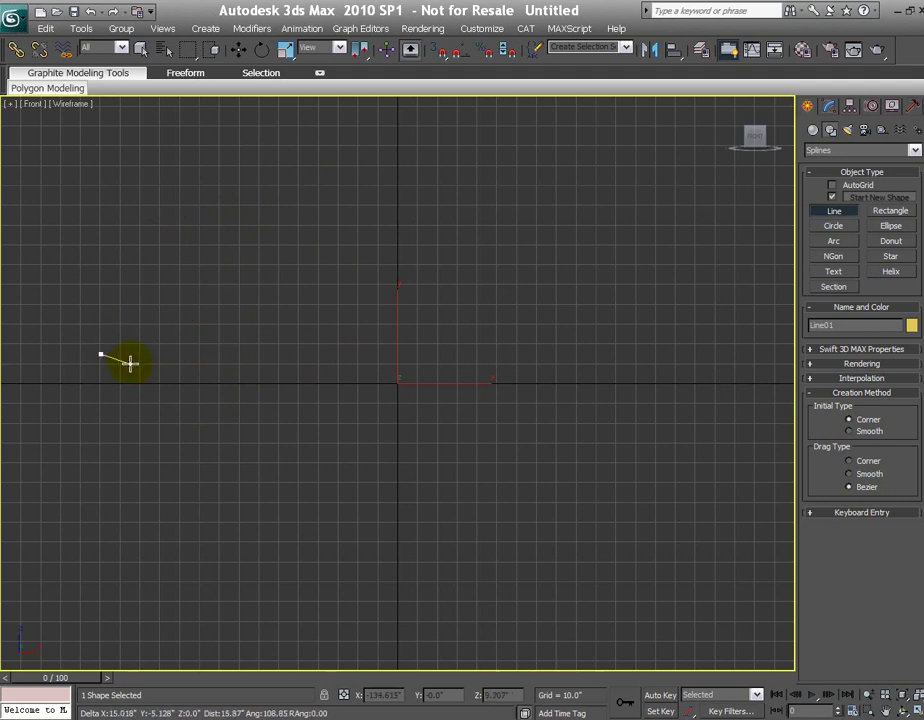
{"action": "left_click", "coordinate": [269, 198]}
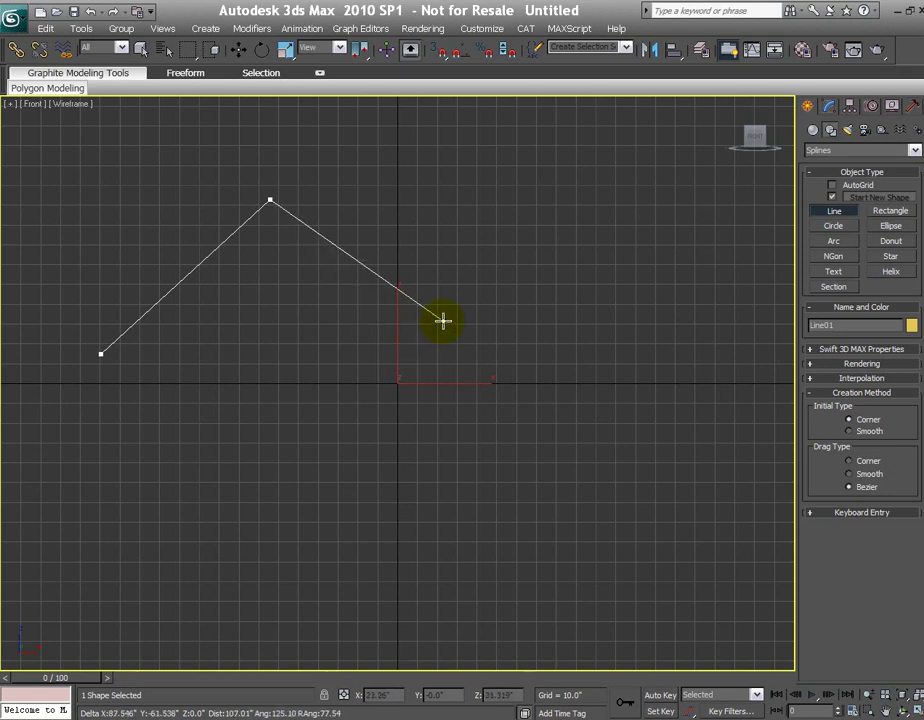
{"action": "left_click_drag", "start_coordinate": [449, 320], "coordinate": [468, 413]}
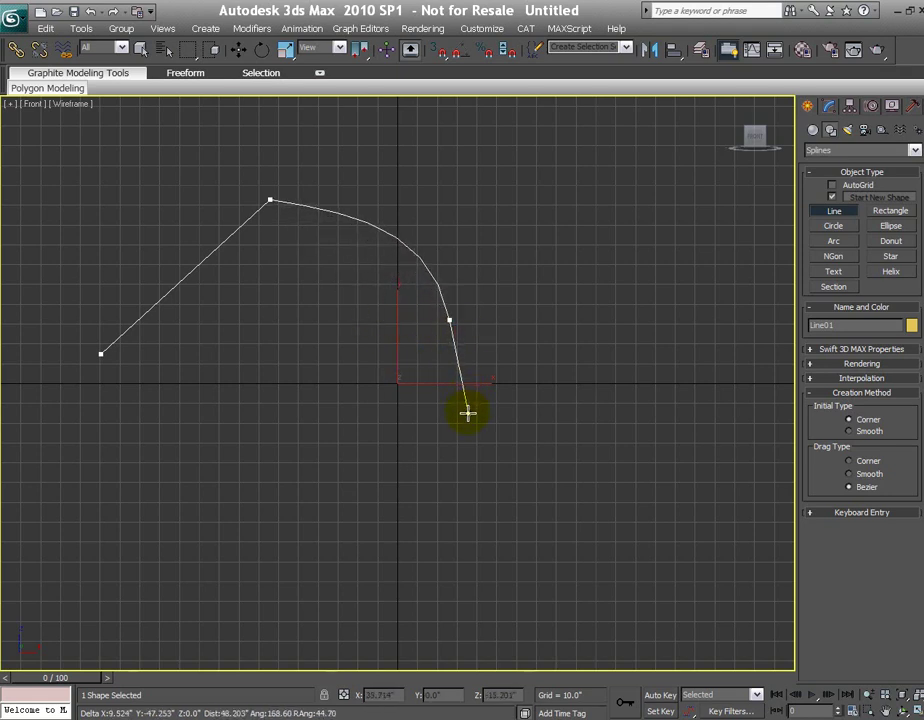
{"action": "left_click", "coordinate": [316, 467]}
{"action": "right_click", "coordinate": [474, 499]}
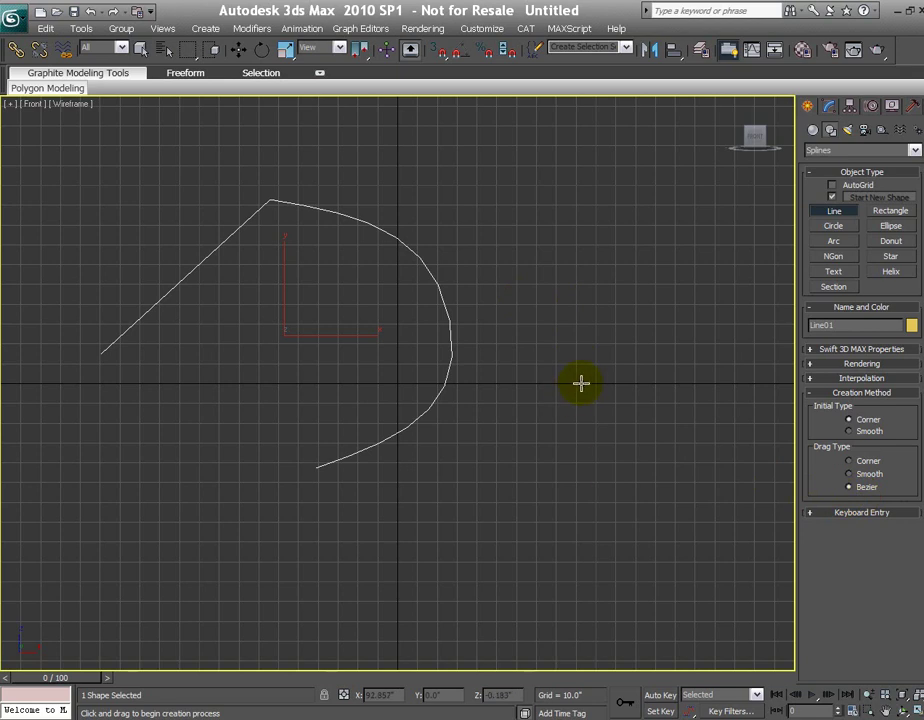
{"action": "right_click", "coordinate": [566, 343]}
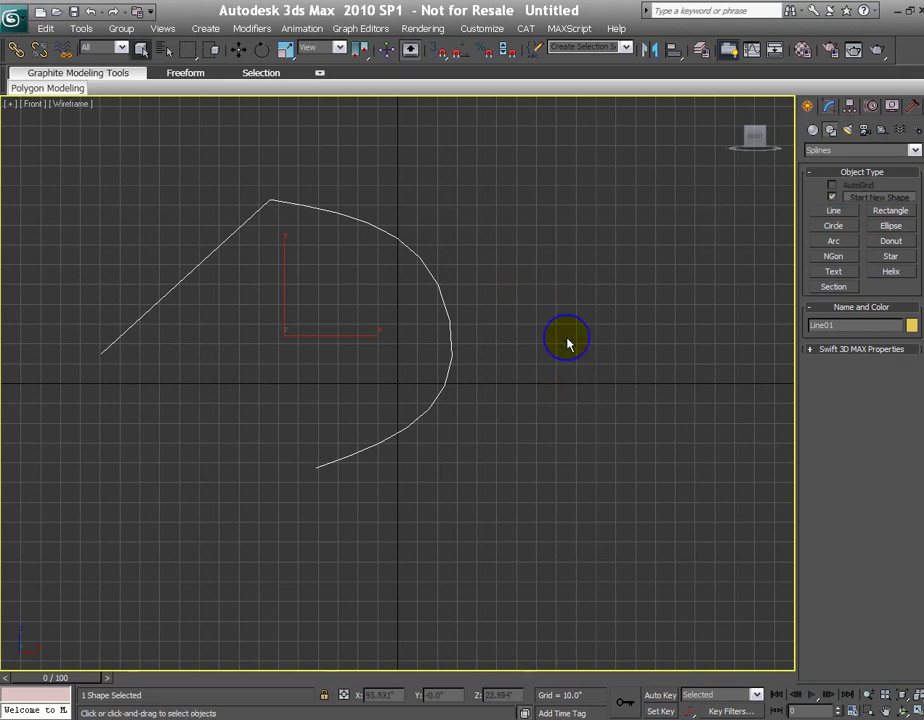
{"action": "key", "text": "Delete"}
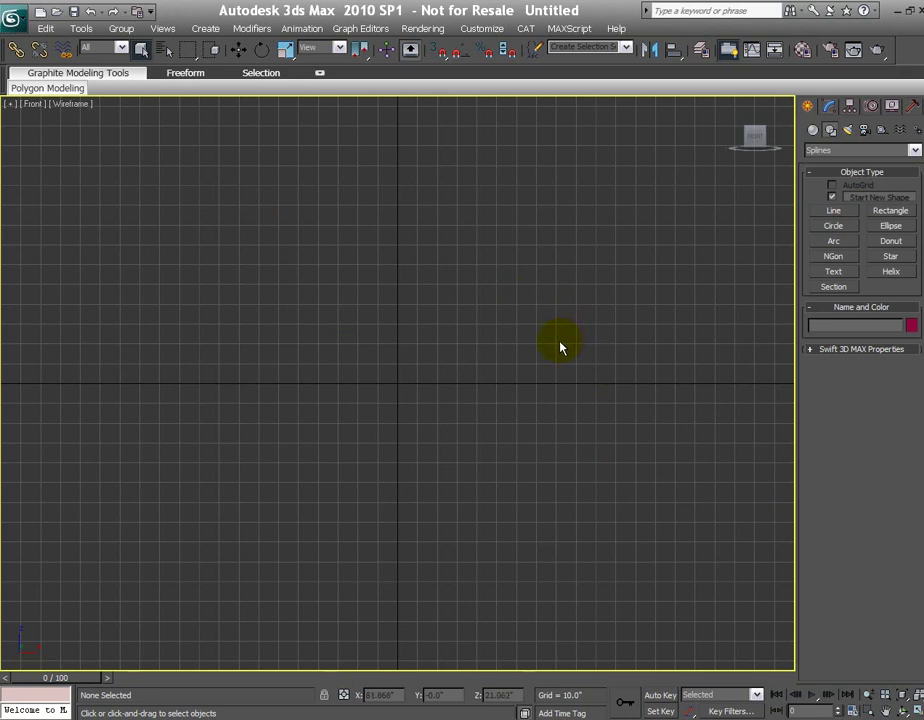
Step: Load BCRich.jpg as the Front viewport's background, with the aspect ratio matching the bitmap and Lock Zoom/Pan enabled
{"action": "left_click", "coordinate": [164, 30]}
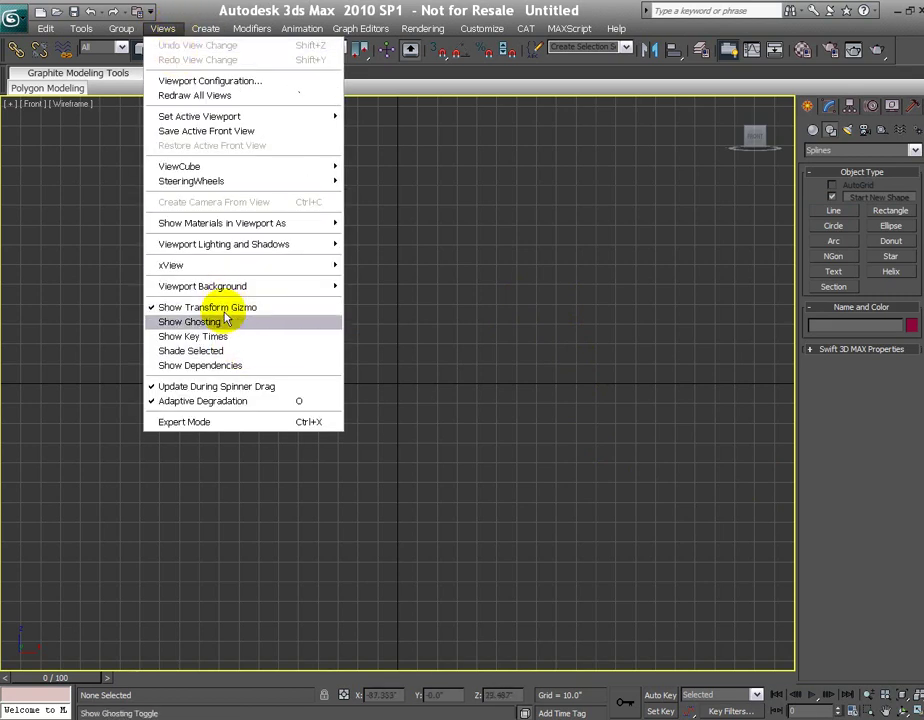
{"action": "left_click", "coordinate": [425, 270]}
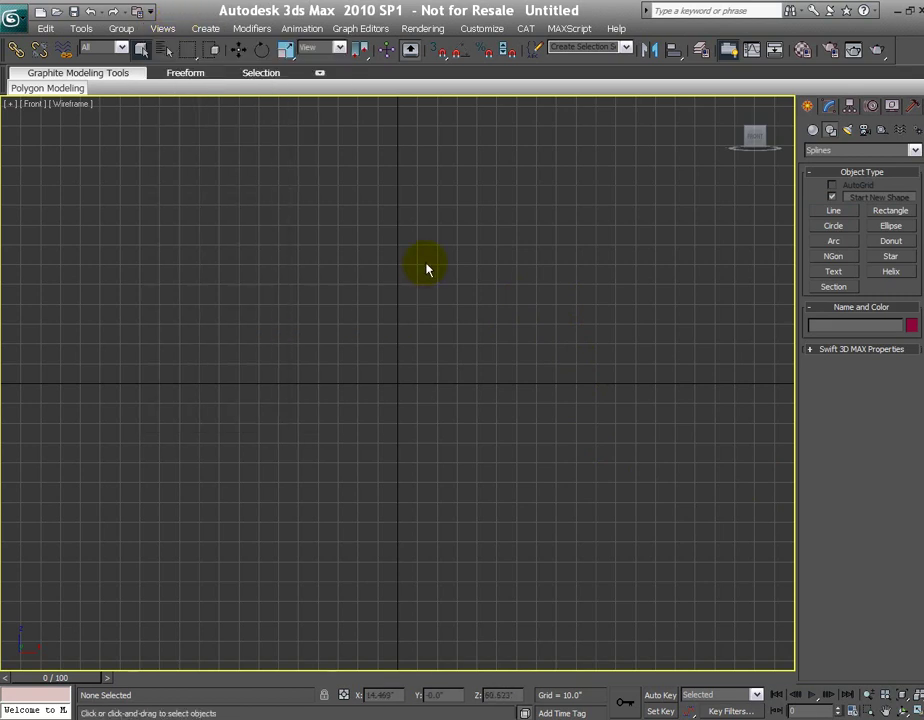
{"action": "key", "text": "alt+b"}
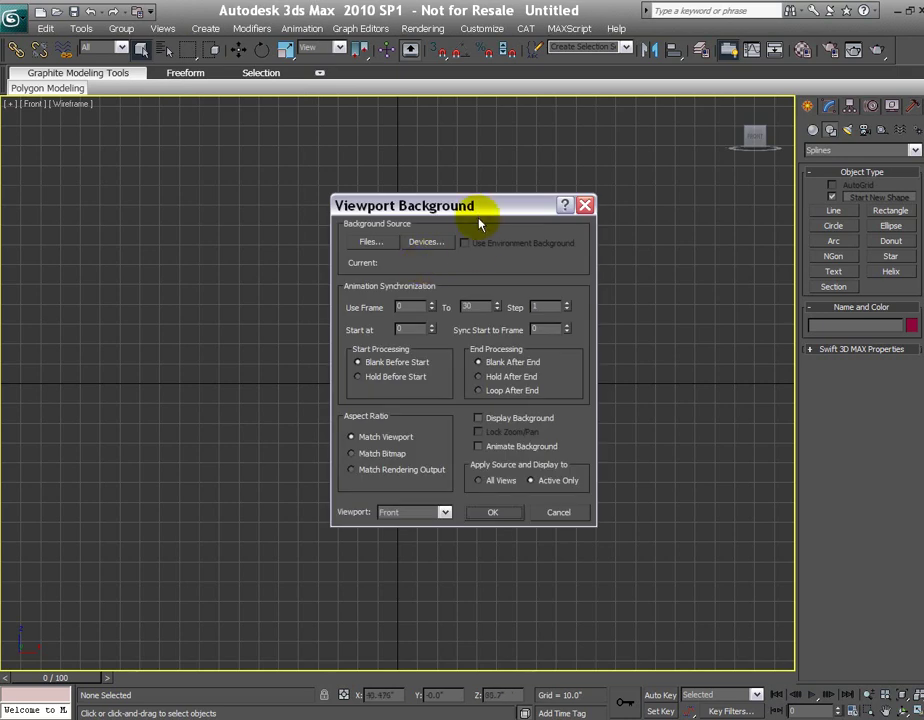
{"action": "left_click_drag", "start_coordinate": [478, 206], "coordinate": [423, 171]}
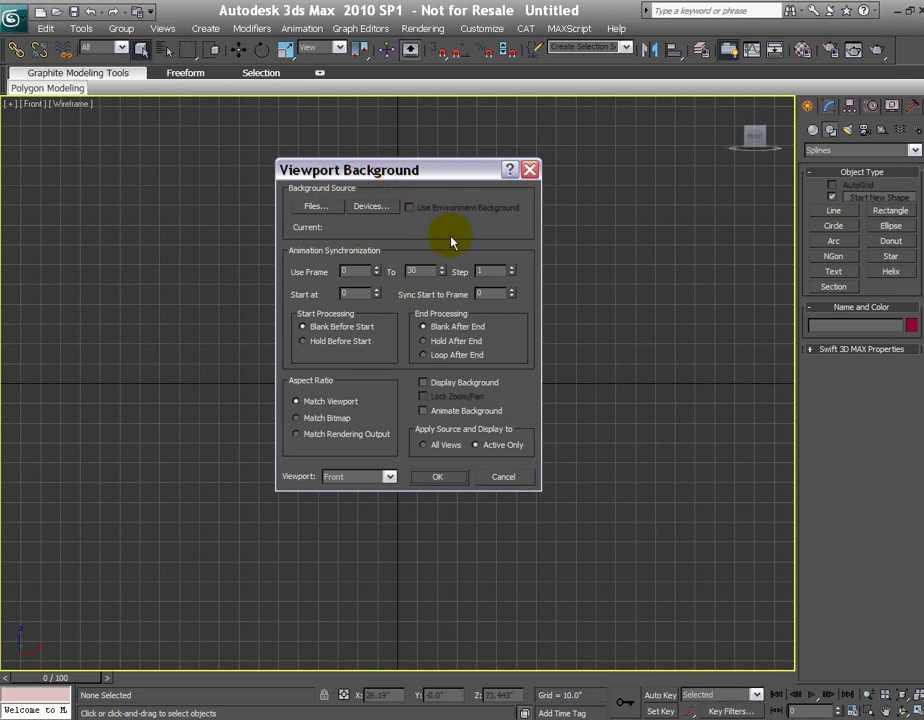
{"action": "left_click", "coordinate": [316, 207]}
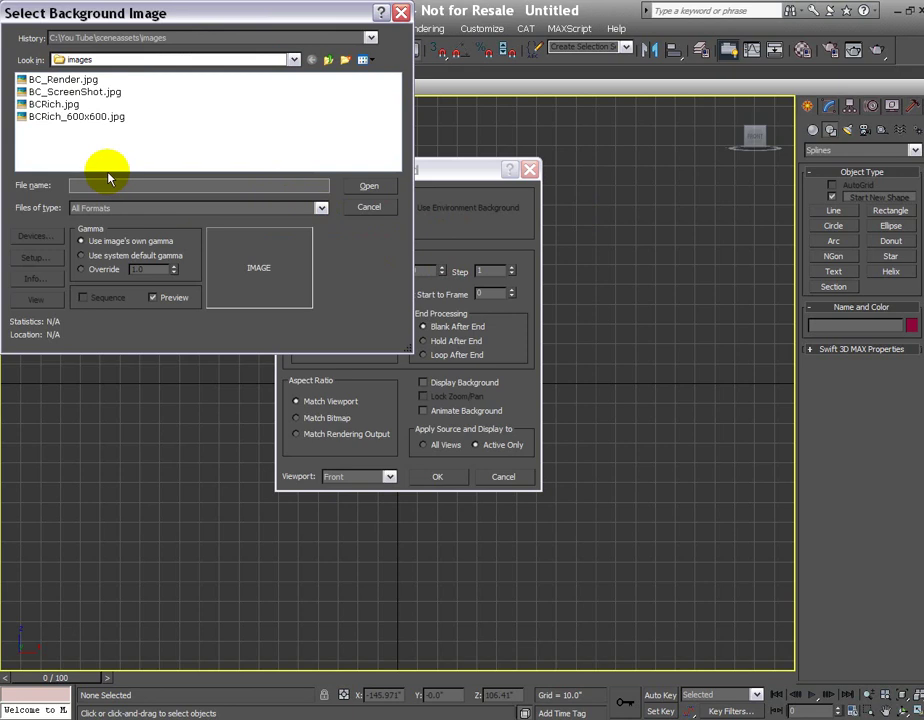
{"action": "left_click", "coordinate": [45, 104]}
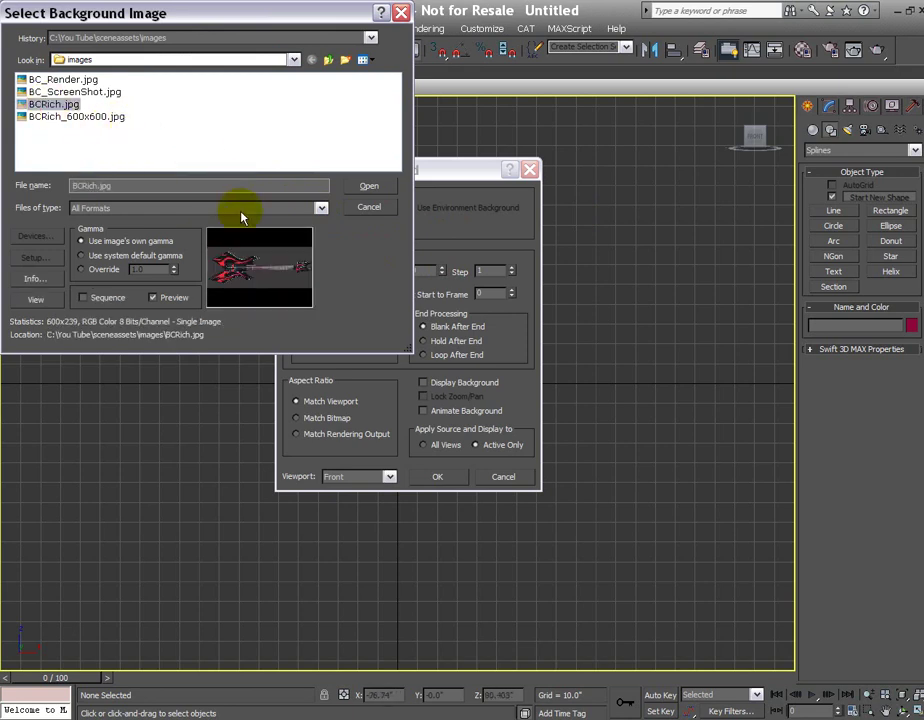
{"action": "left_click", "coordinate": [364, 186]}
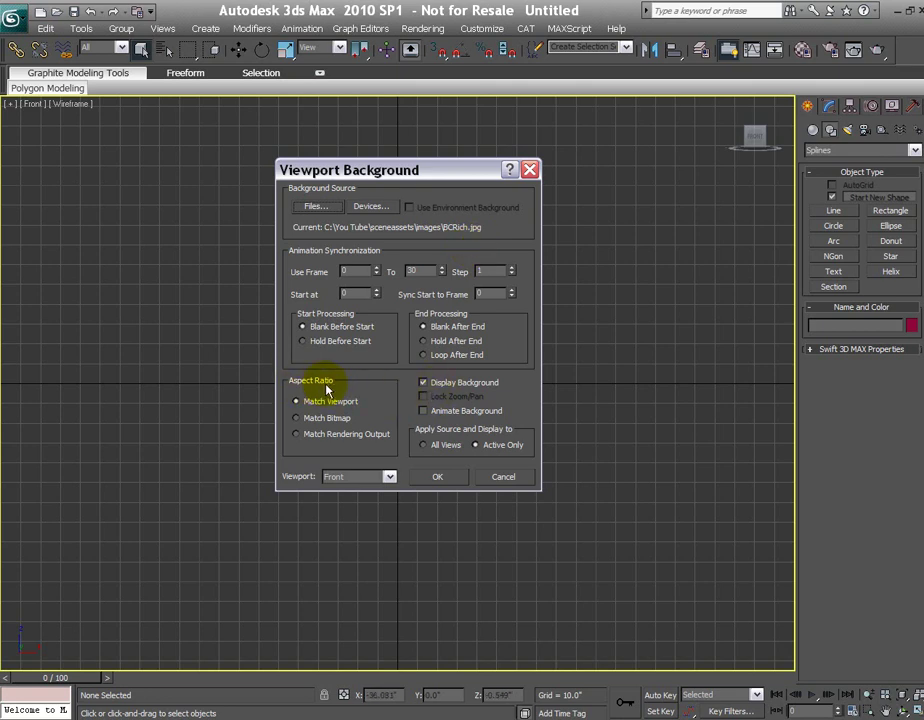
{"action": "left_click", "coordinate": [315, 418]}
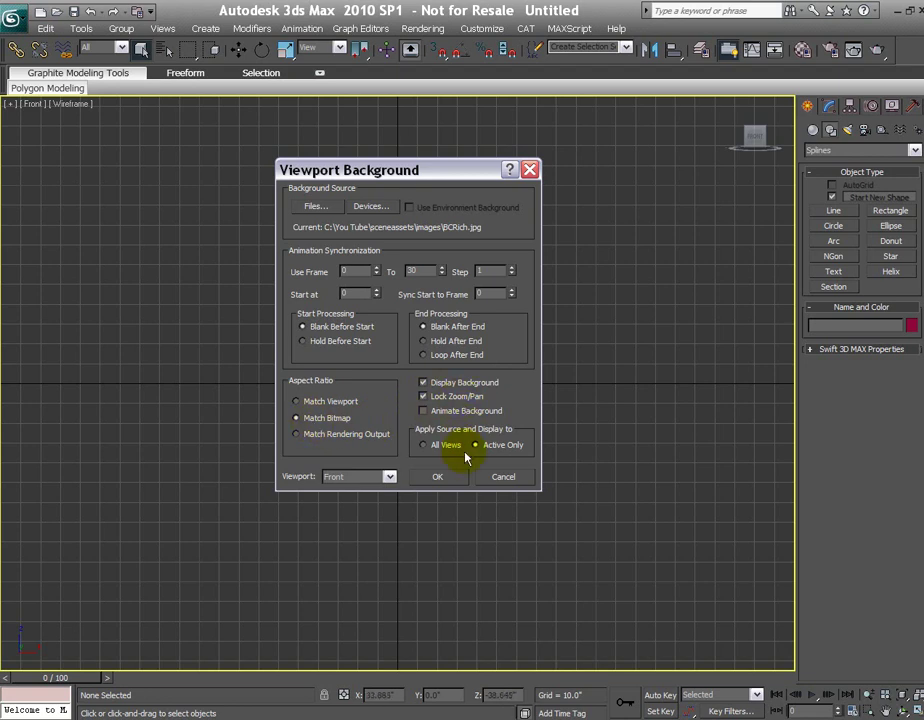
{"action": "left_click", "coordinate": [449, 478]}
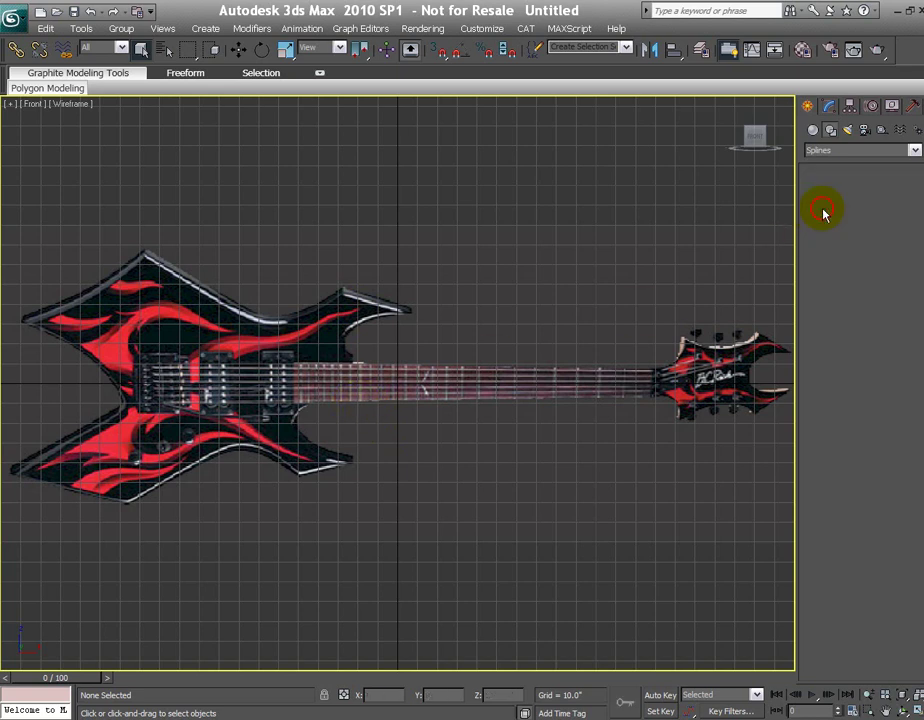
Step: Start the Line tool and set its drag type to Corner
{"action": "left_click", "coordinate": [833, 211]}
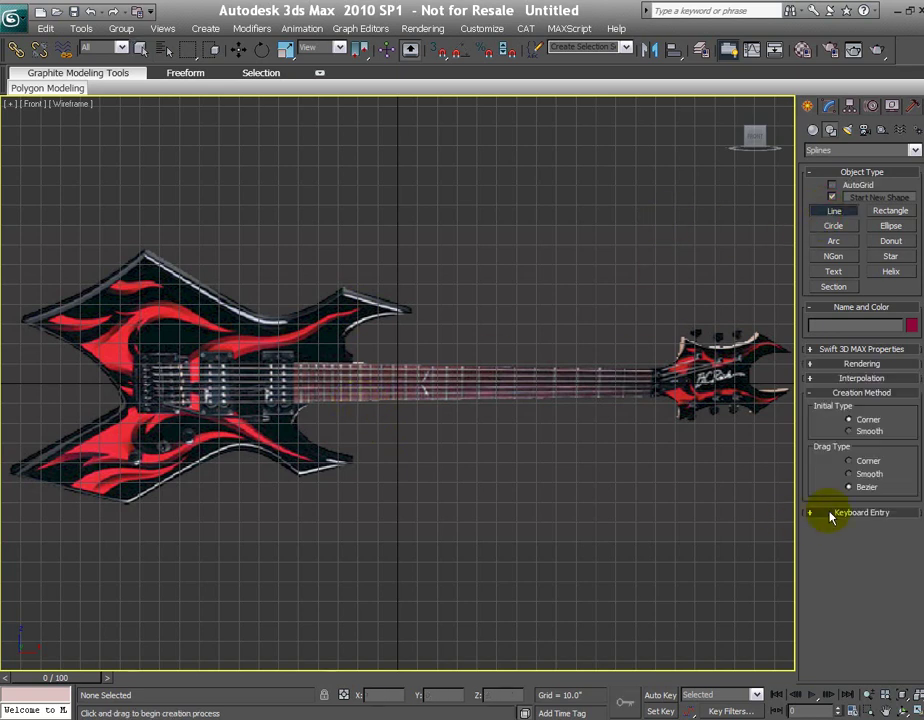
{"action": "left_click", "coordinate": [855, 463]}
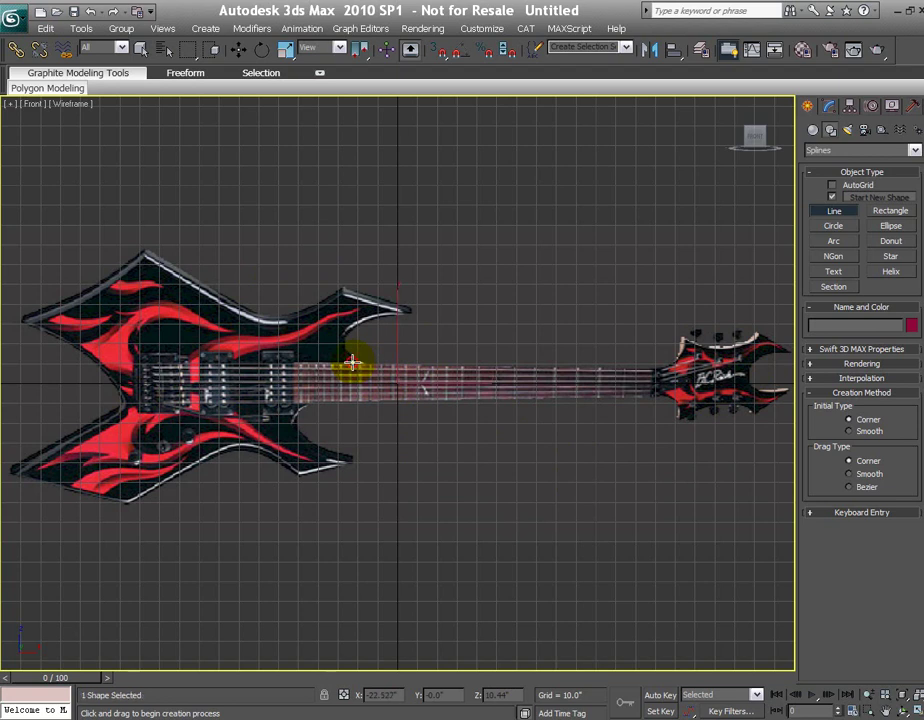
Step: Trace a four-point trial line along the neck's upper edge and the headstock, and delete it
{"action": "left_click", "coordinate": [352, 362]}
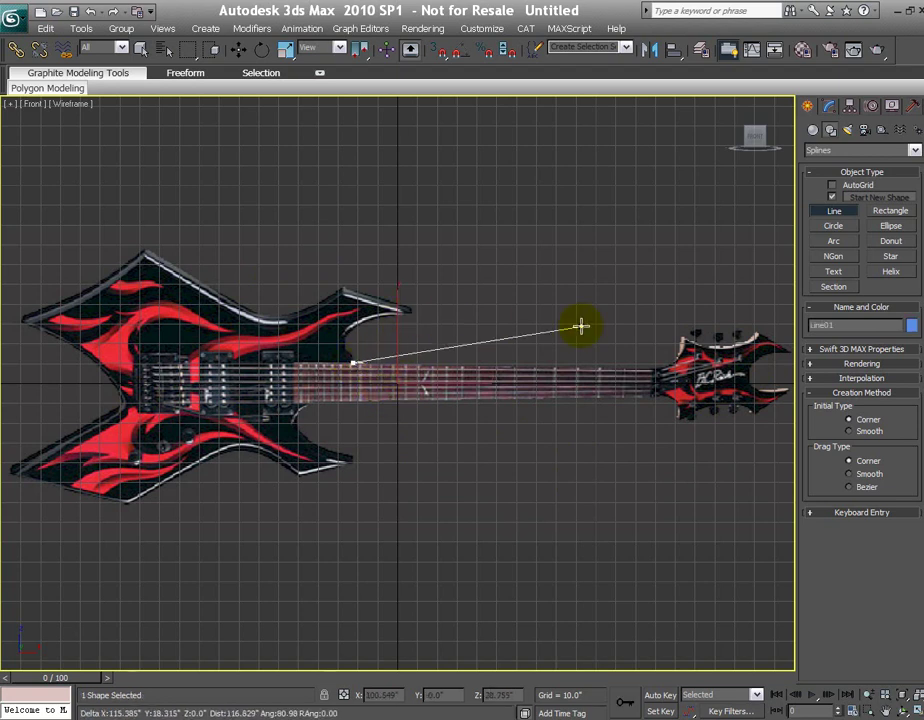
{"action": "left_click", "coordinate": [652, 369]}
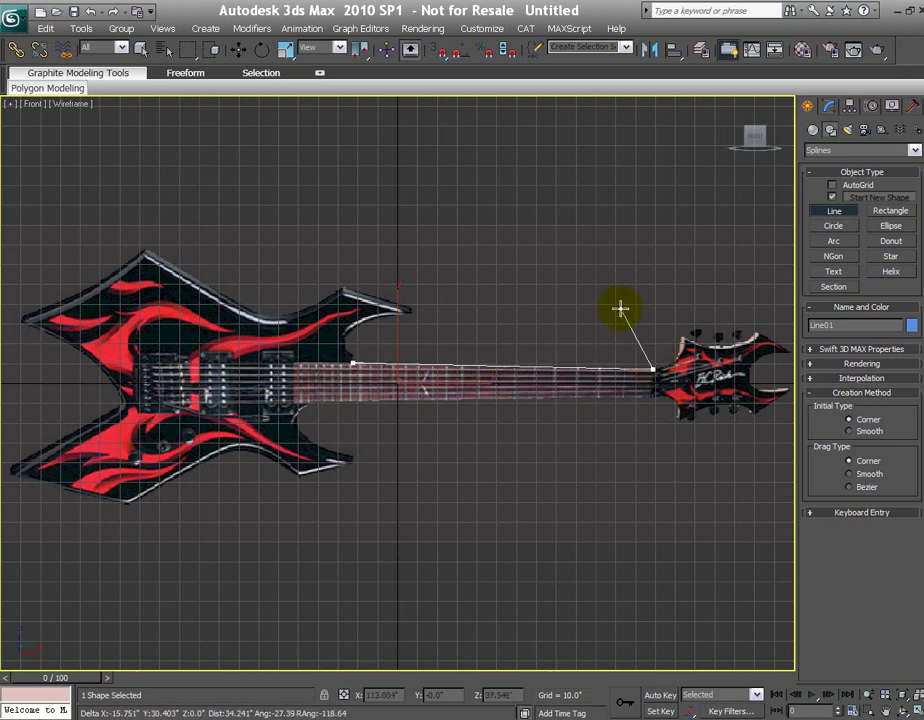
{"action": "left_click", "coordinate": [680, 337]}
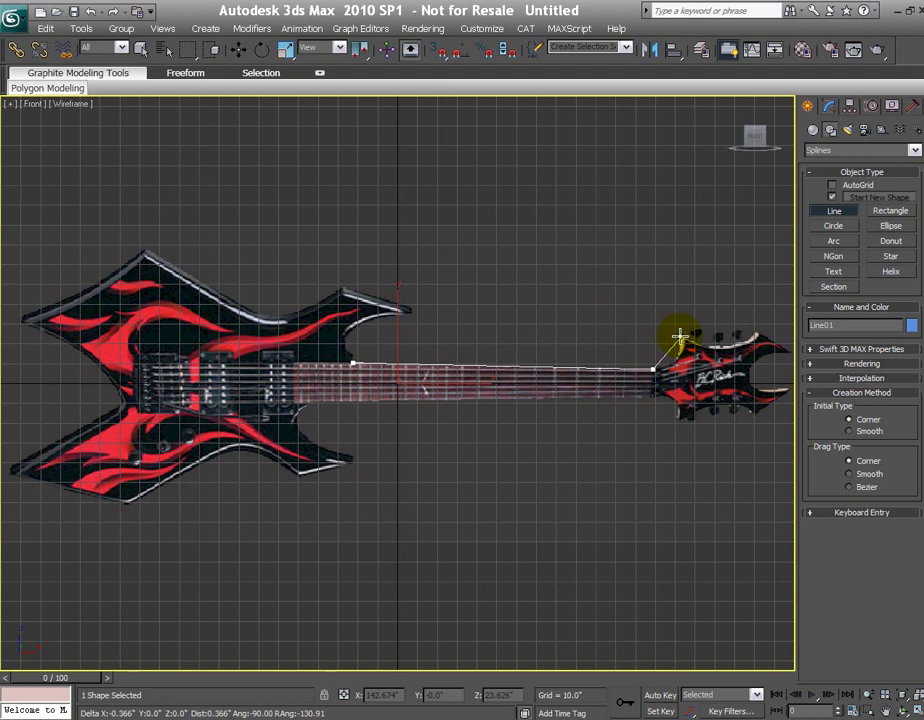
{"action": "left_click", "coordinate": [756, 333]}
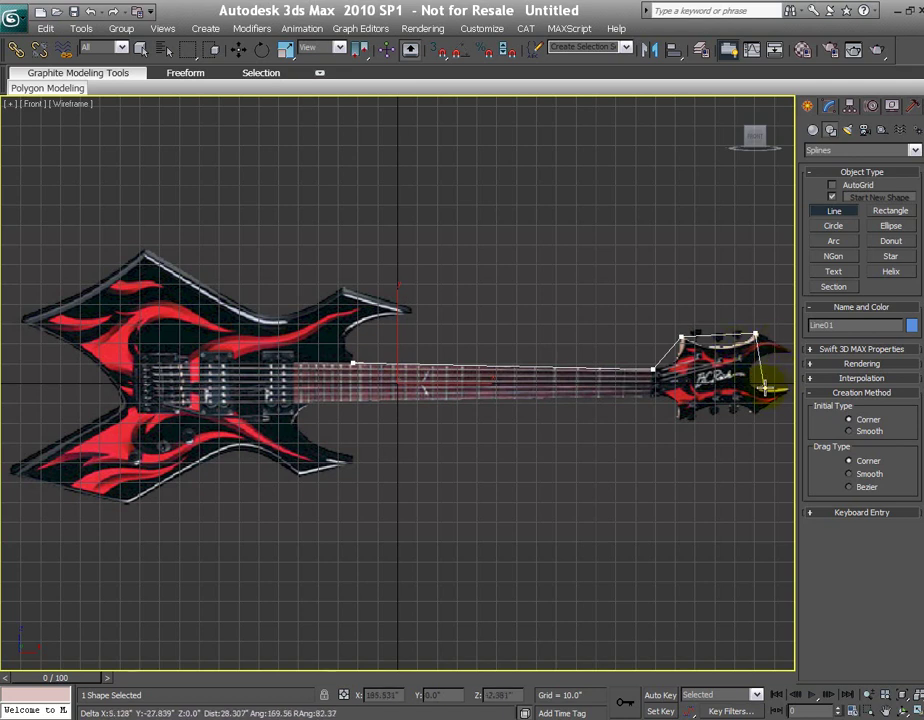
{"action": "right_click", "coordinate": [742, 357]}
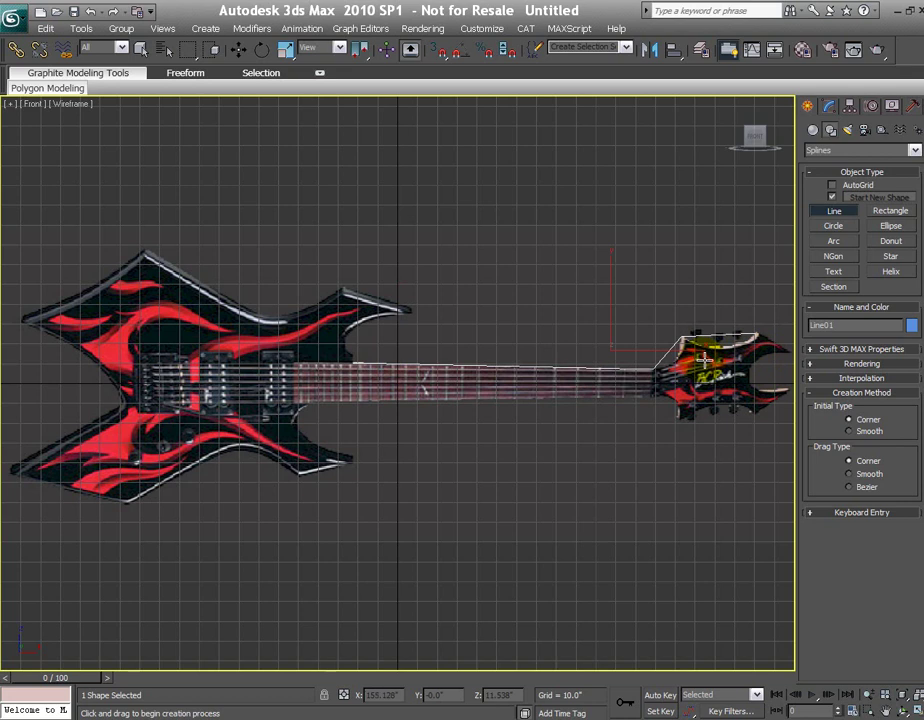
{"action": "middle_click_drag", "start_coordinate": [707, 357], "coordinate": [695, 352]}
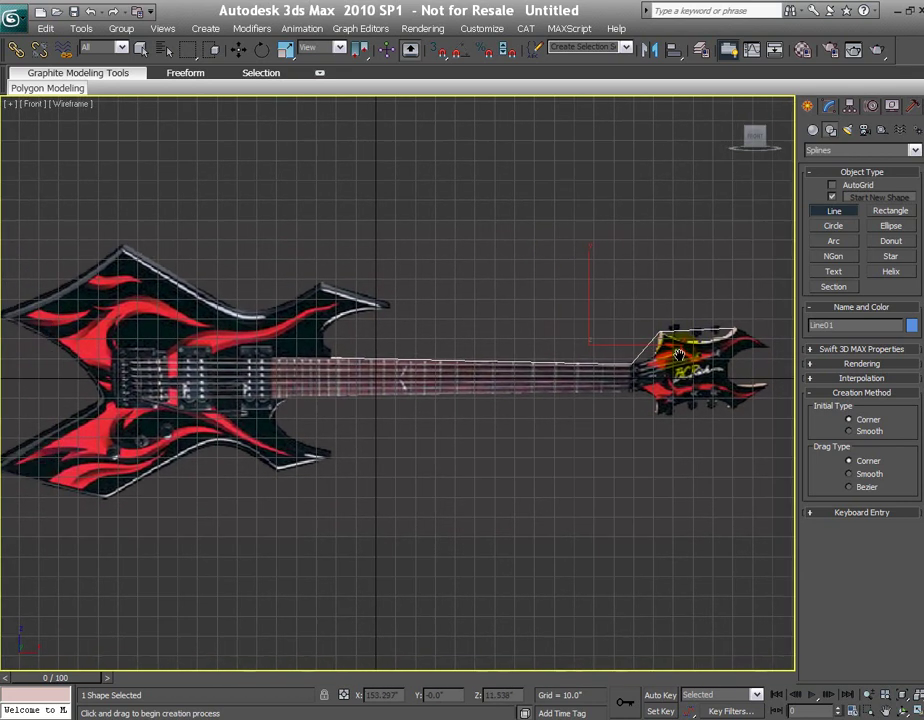
{"action": "scroll", "coordinate": [697, 353], "scroll_direction": "down", "scroll_amount": 2}
{"action": "scroll", "coordinate": [698, 353], "scroll_direction": "up", "scroll_amount": 2}
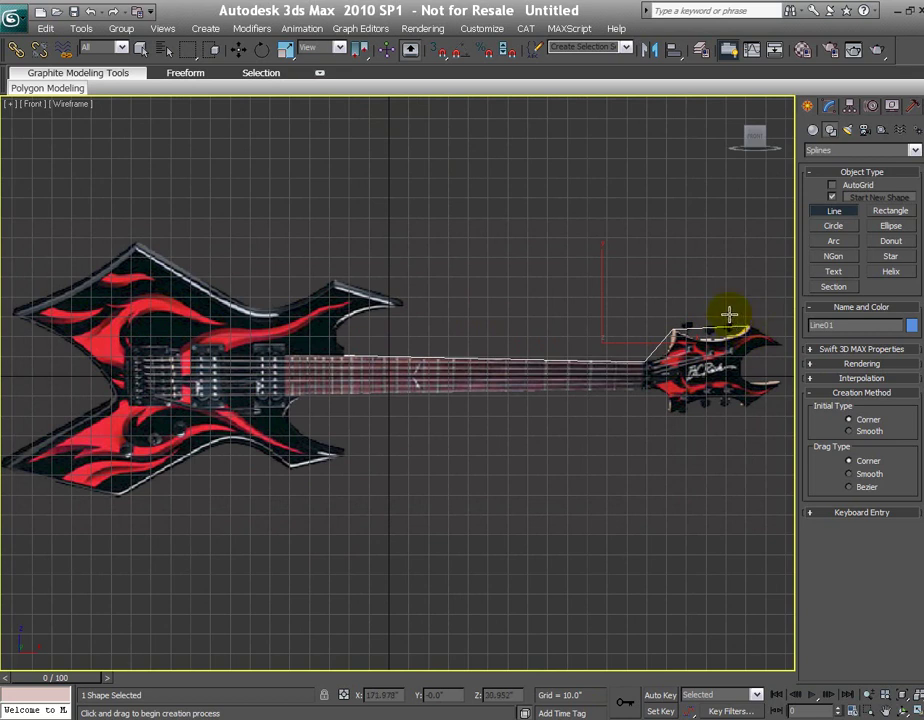
{"action": "right_click", "coordinate": [715, 314]}
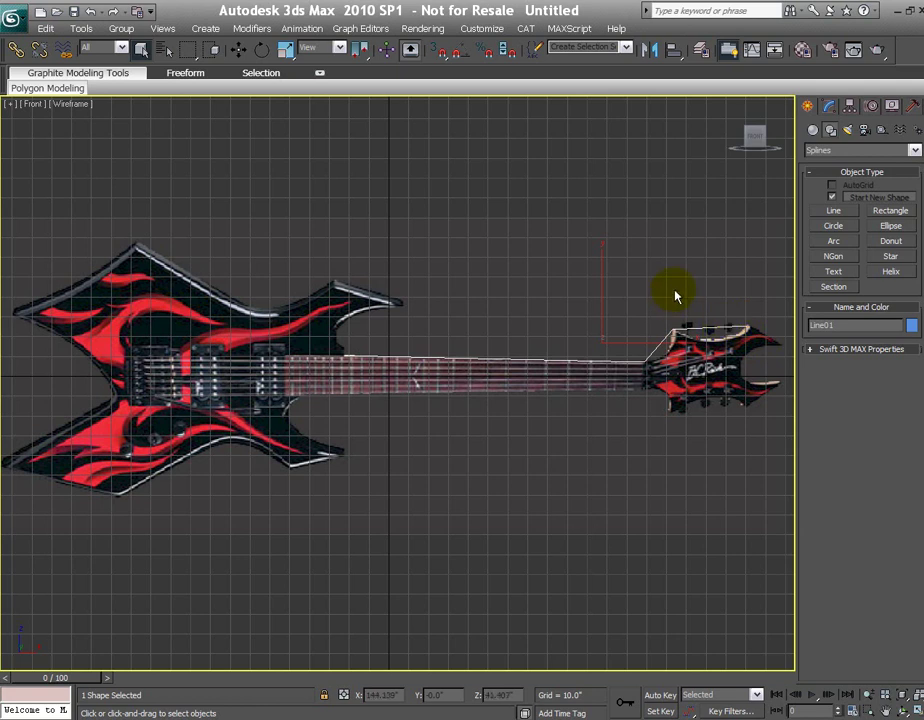
{"action": "key", "text": "Delete"}
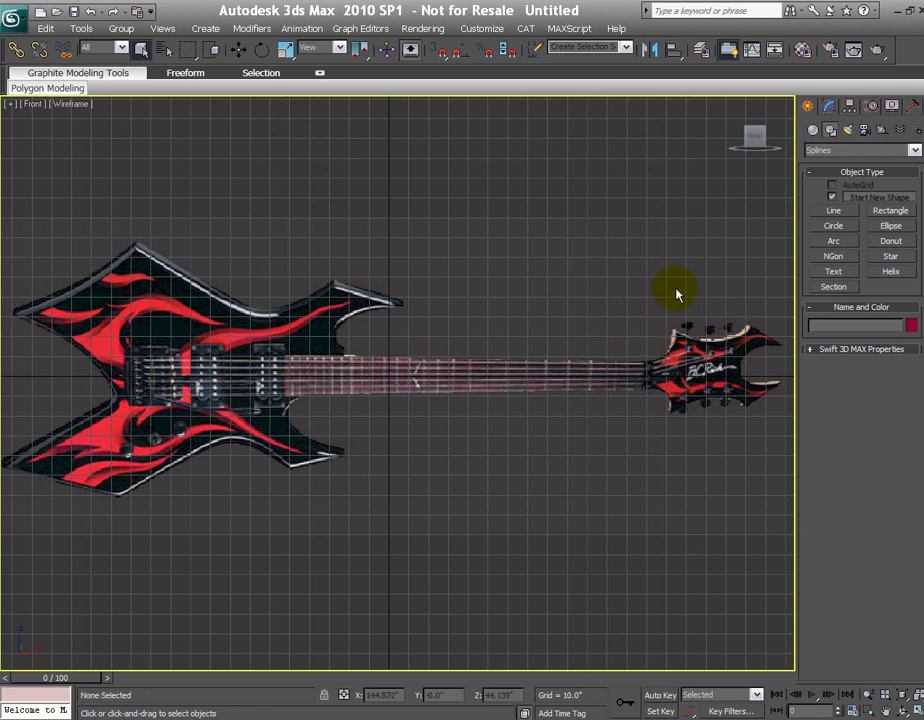
Step: Start a corner-point line at the upper neck joint and trace the neck's upper edge to the headstock's two upper corners
{"action": "left_click", "coordinate": [824, 212]}
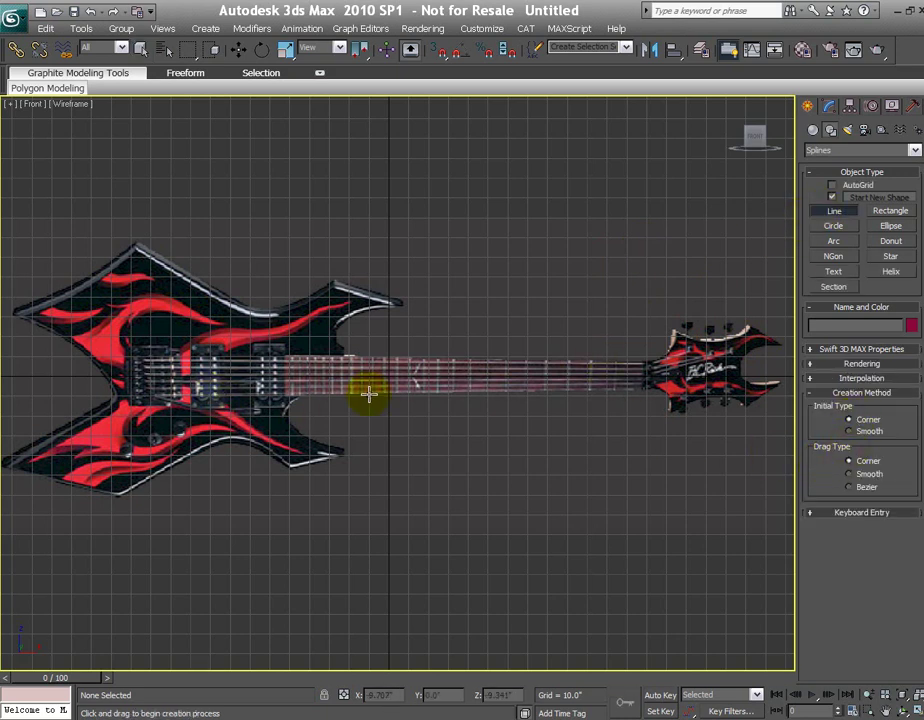
{"action": "left_click", "coordinate": [342, 356]}
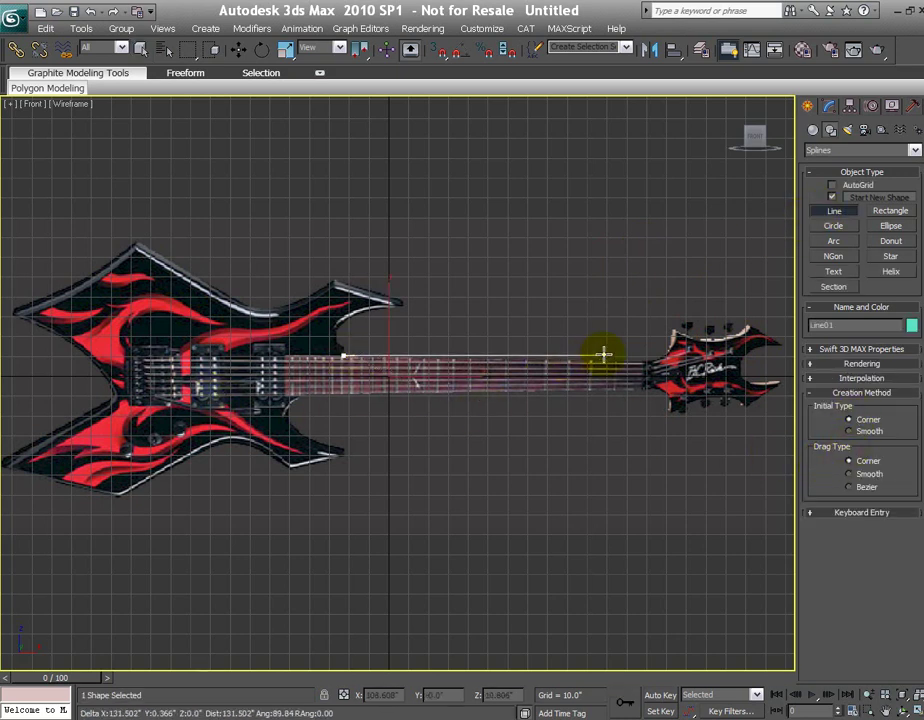
{"action": "left_click", "coordinate": [641, 361]}
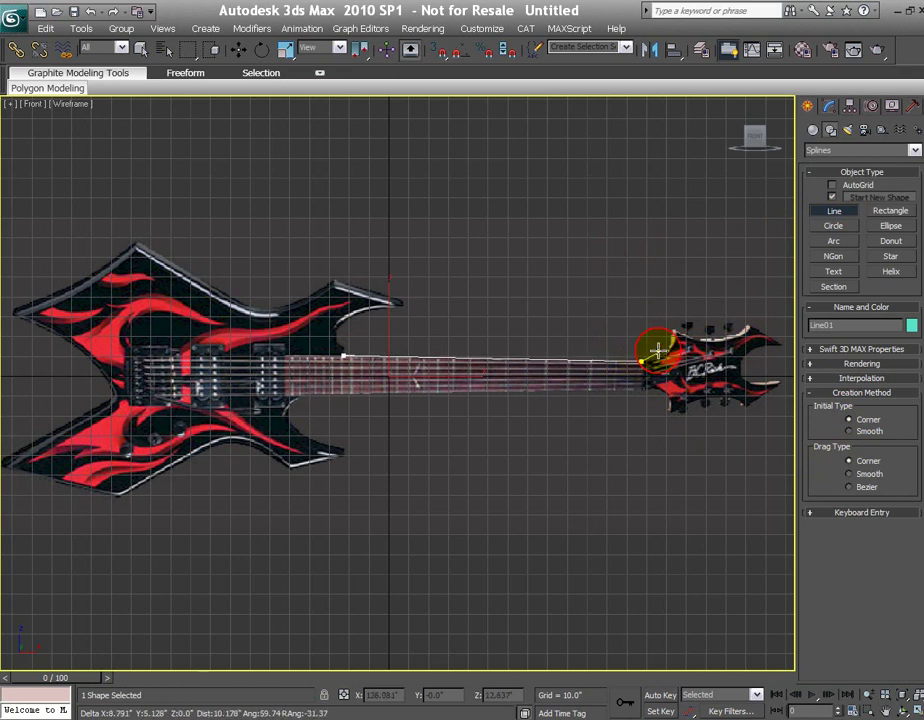
{"action": "left_click", "coordinate": [673, 329]}
{"action": "left_click", "coordinate": [746, 323]}
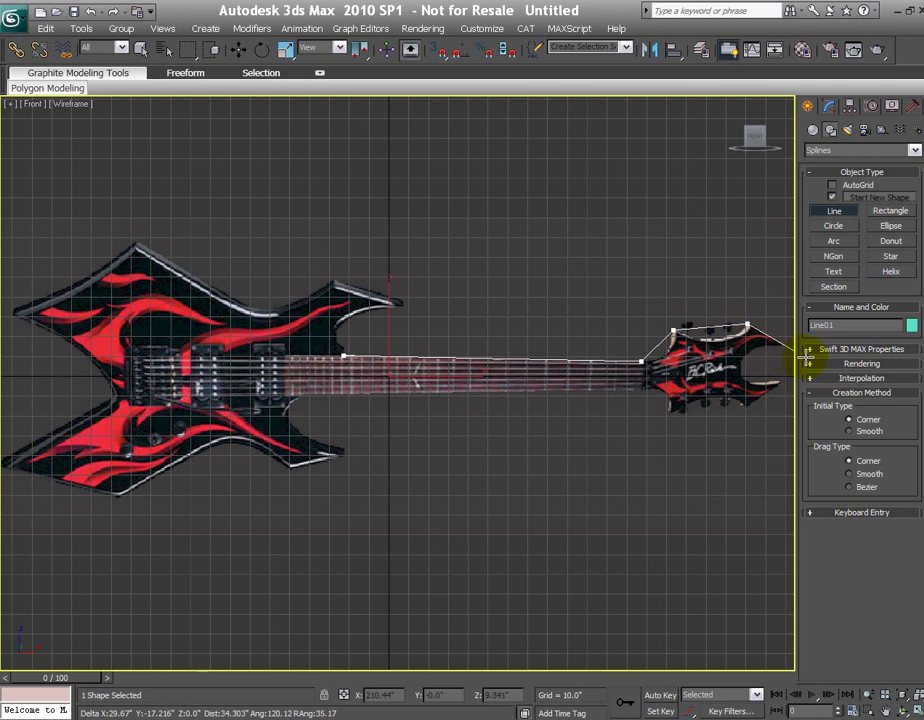
Step: Continue the line around the headstock's two end prongs and the notch between them, then along its lower corners back to the neck
{"action": "scroll", "coordinate": [806, 357], "scroll_direction": "up", "scroll_amount": 2}
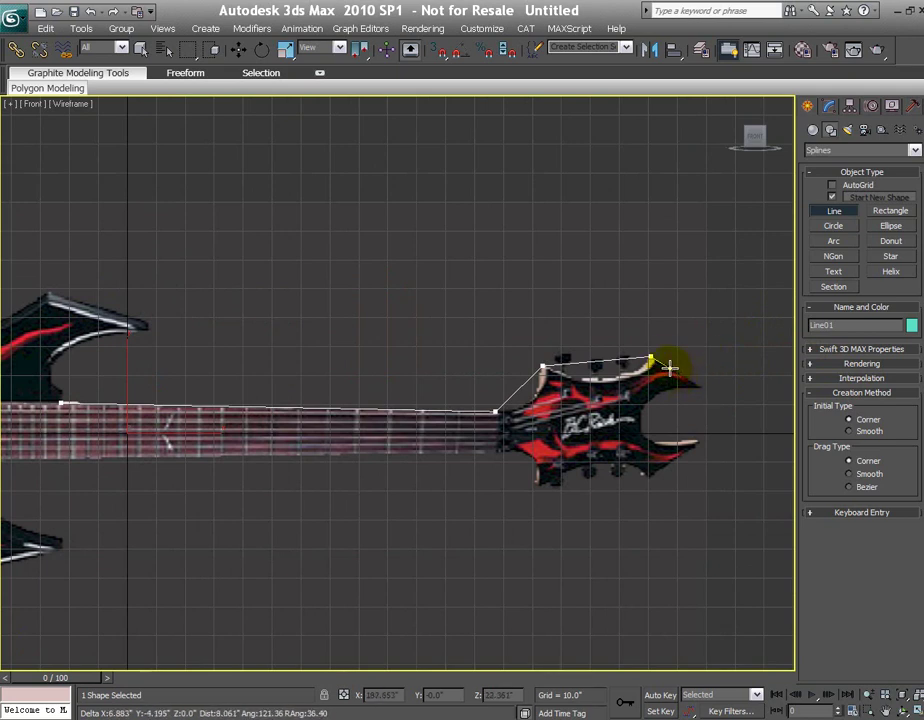
{"action": "left_click", "coordinate": [702, 387]}
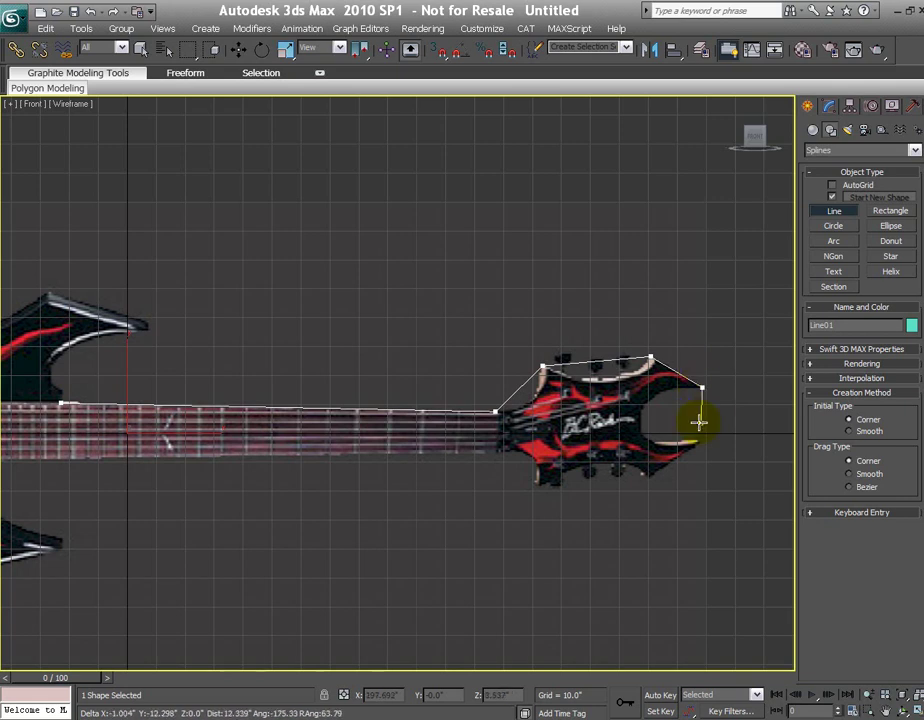
{"action": "left_click", "coordinate": [640, 418]}
{"action": "left_click", "coordinate": [699, 440]}
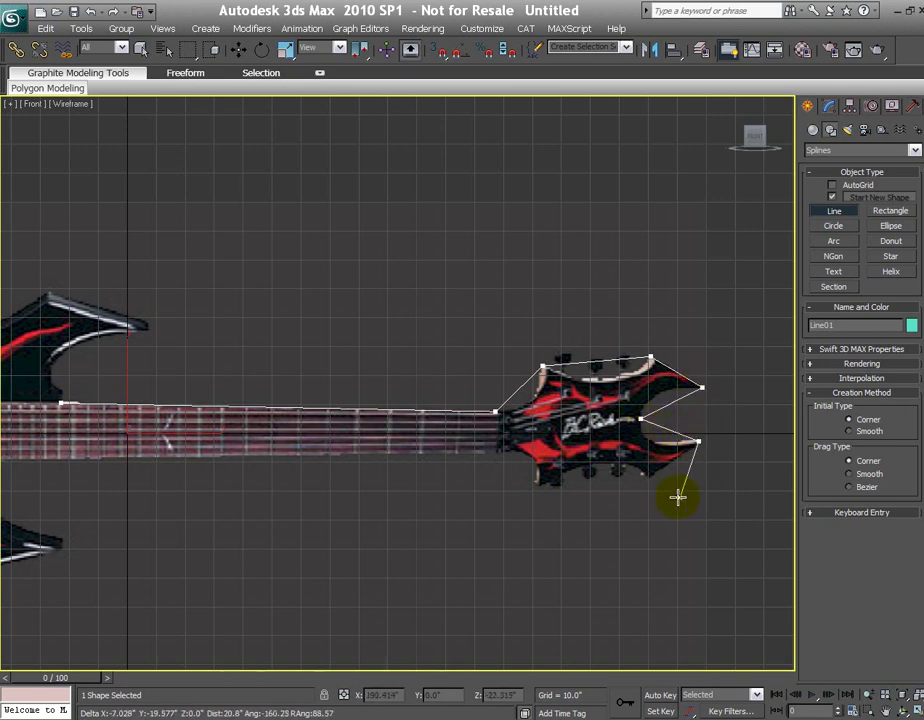
{"action": "left_click", "coordinate": [647, 478]}
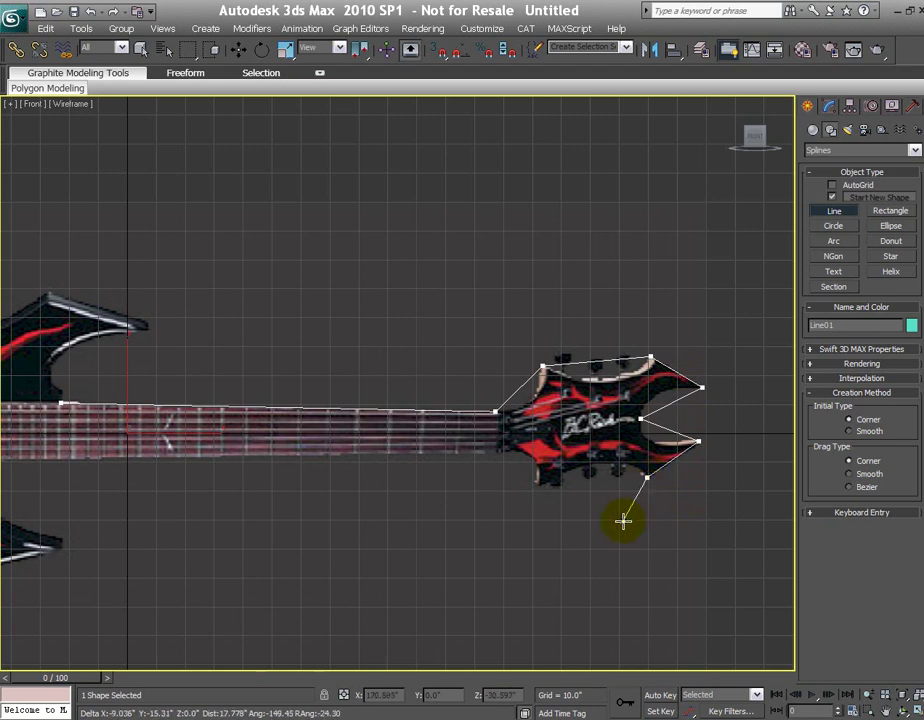
{"action": "left_click", "coordinate": [535, 485]}
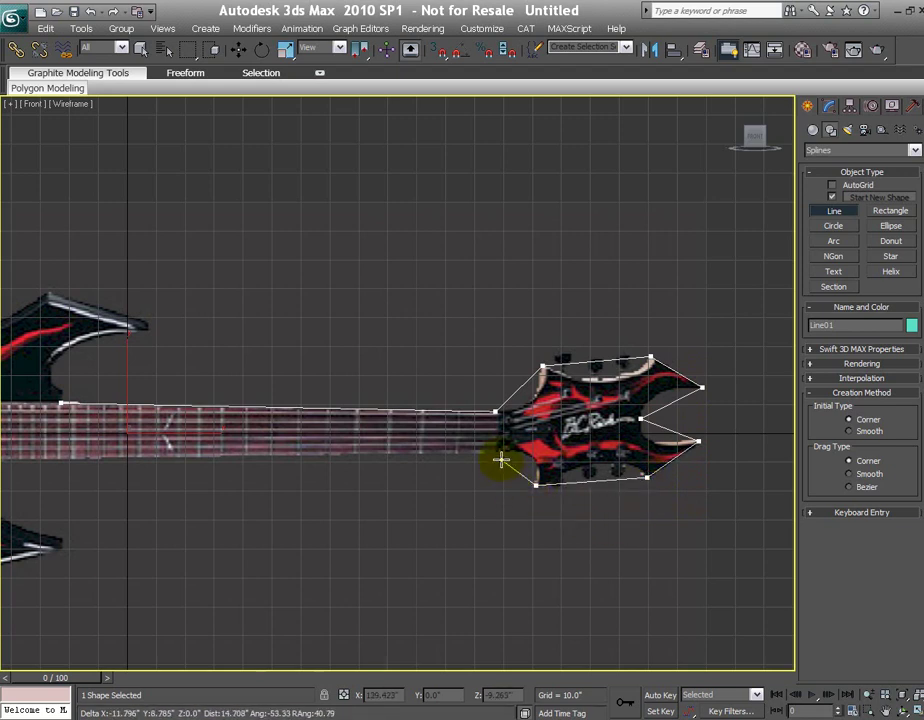
{"action": "left_click", "coordinate": [499, 452]}
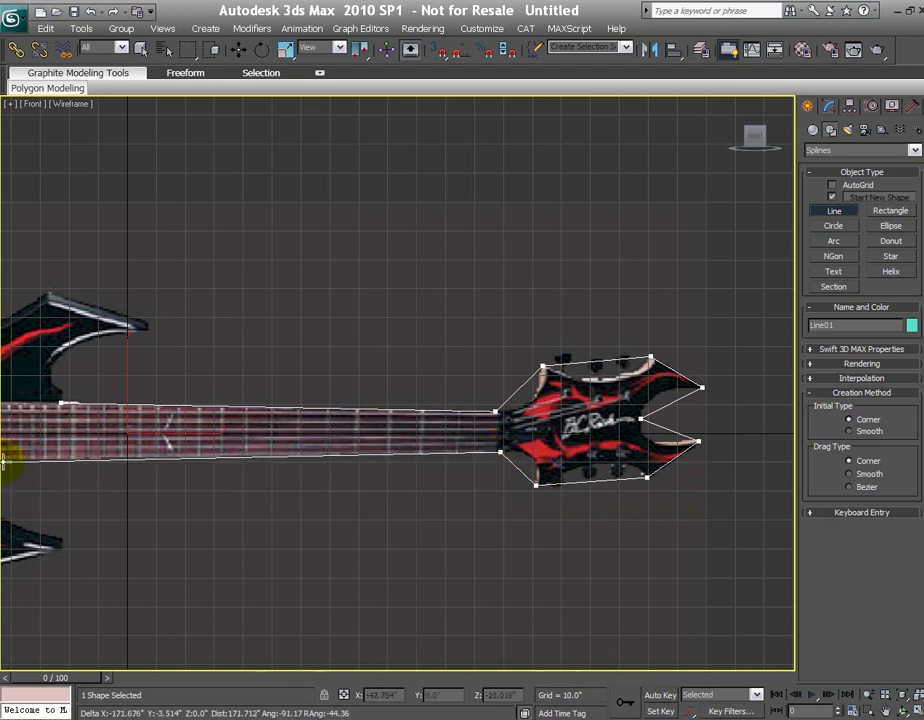
Step: Trace the neck's lower edge to the body, then the lower cutaway and the lower horn's tip and outer corner
{"action": "middle_click_drag", "start_coordinate": [3, 460], "coordinate": [43, 423]}
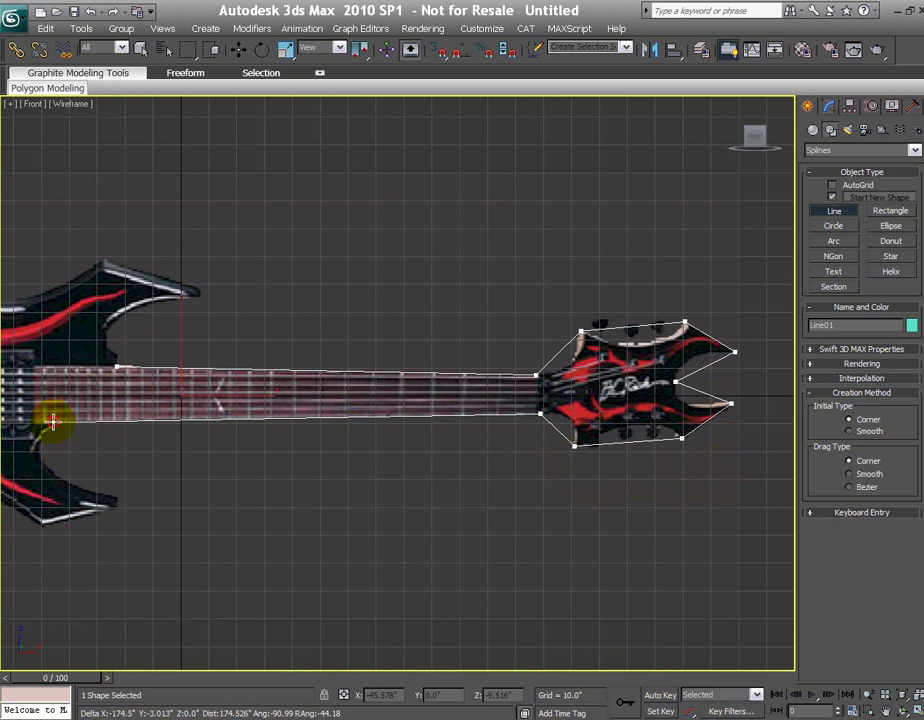
{"action": "left_click", "coordinate": [47, 463]}
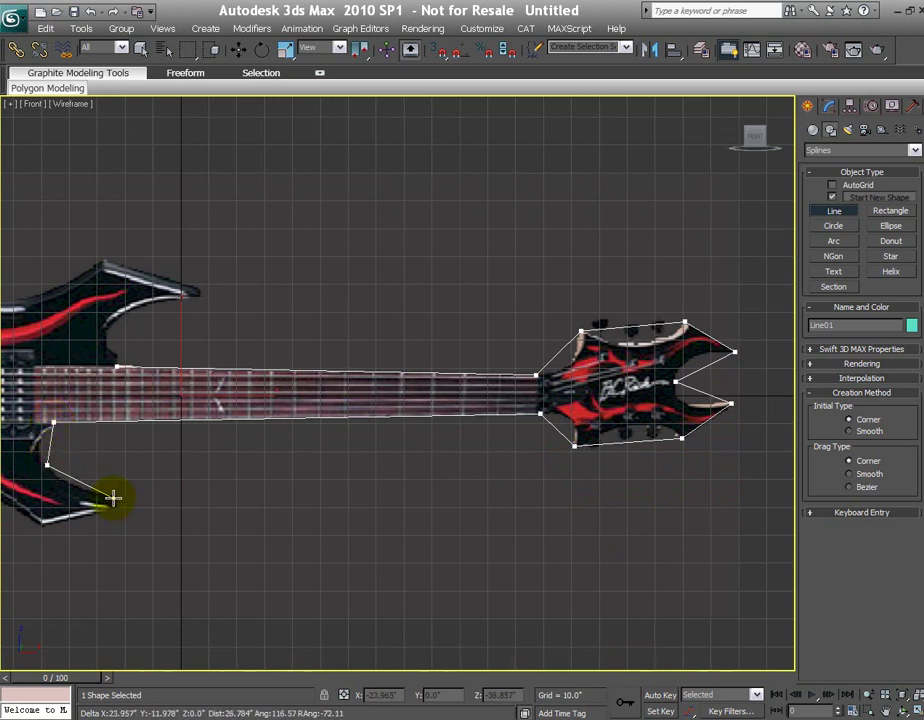
{"action": "left_click", "coordinate": [117, 501]}
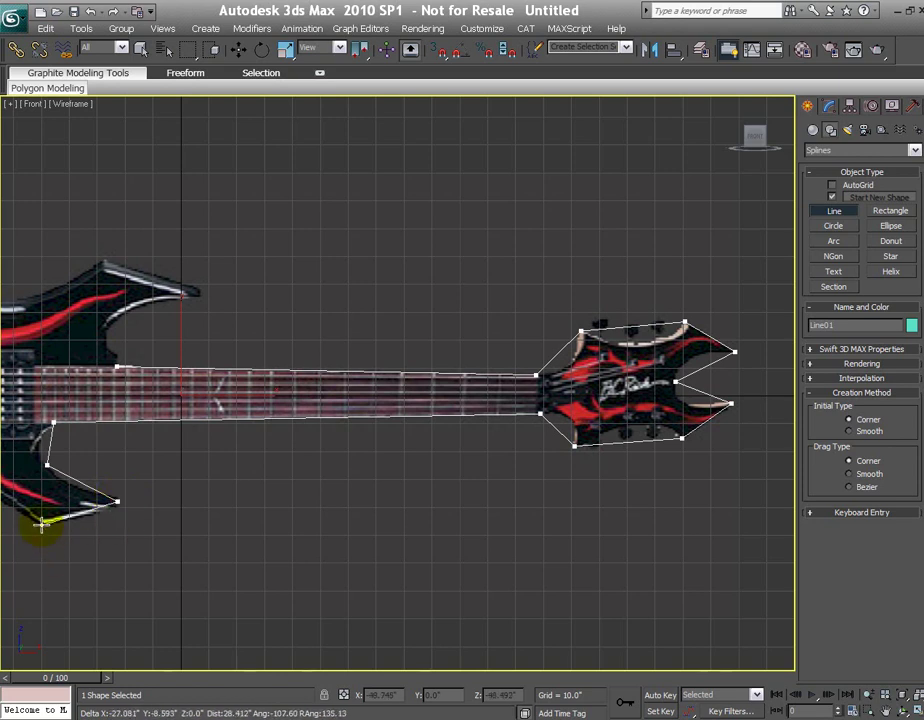
{"action": "left_click", "coordinate": [40, 523]}
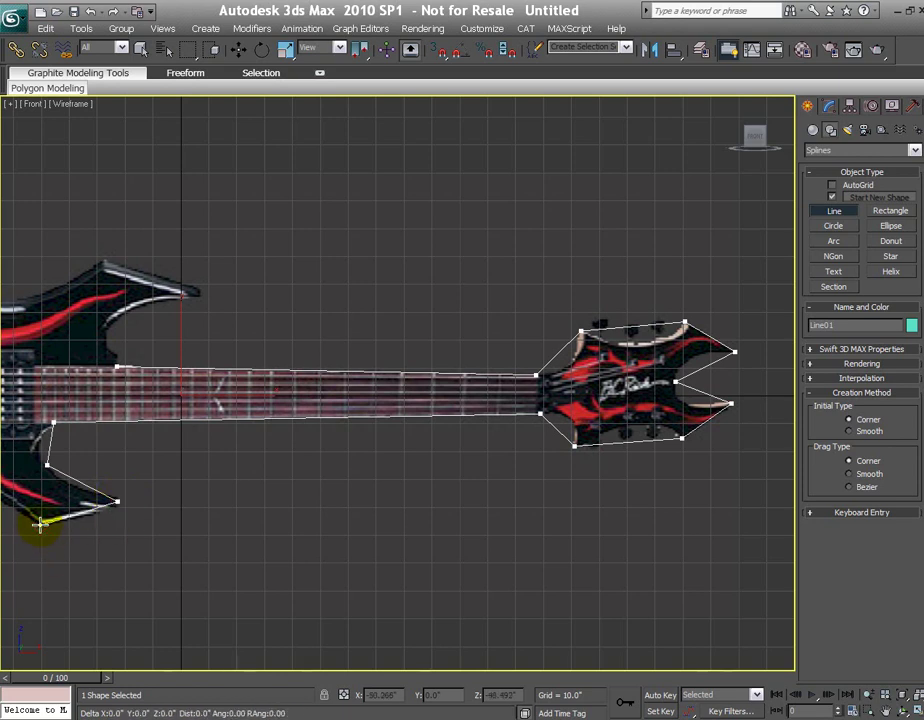
Step: Extend the outline along the body's lower edge with points at the waist, the lower wing's bottom corner and its rear tip
{"action": "scroll", "coordinate": [40, 523], "scroll_direction": "down", "scroll_amount": 1}
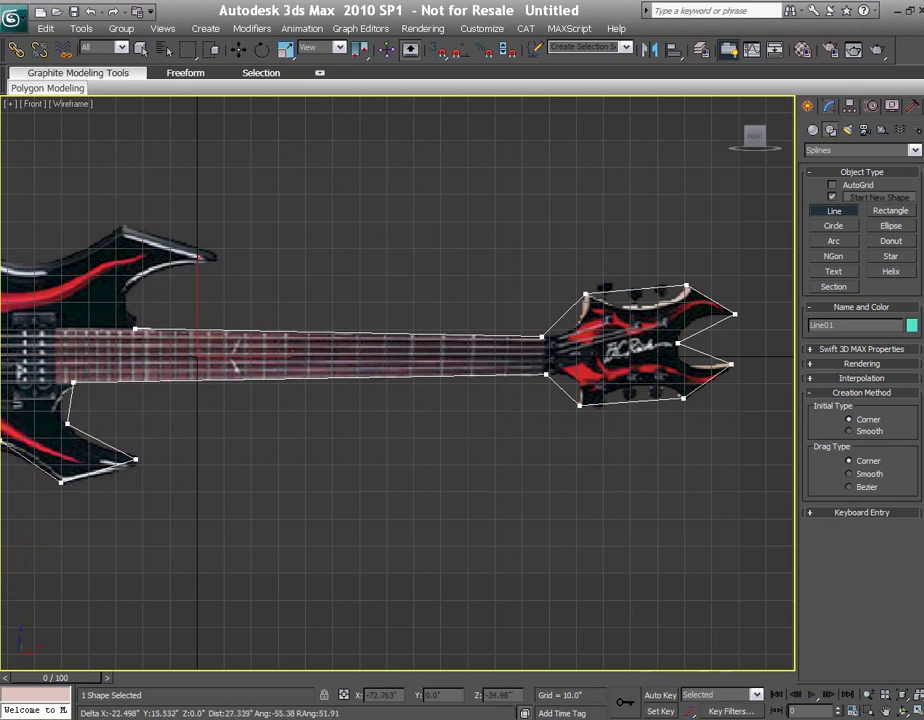
{"action": "scroll", "coordinate": [5, 450], "scroll_direction": "down", "scroll_amount": 1}
{"action": "left_click", "coordinate": [36, 441]}
{"action": "scroll", "coordinate": [41, 476], "scroll_direction": "down", "scroll_amount": 1}
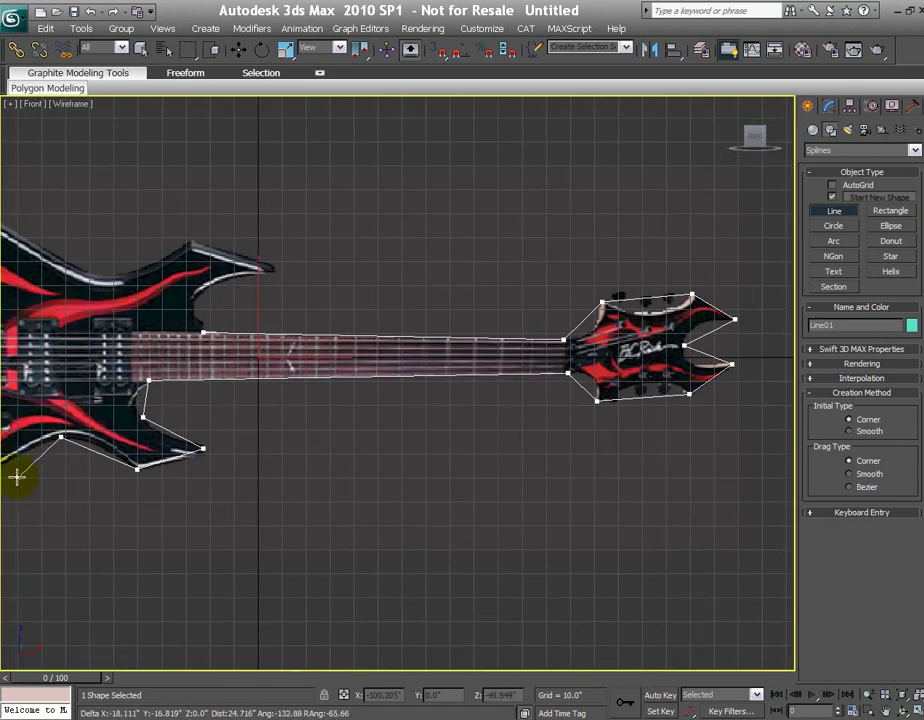
{"action": "scroll", "coordinate": [18, 484], "scroll_direction": "down", "scroll_amount": 1}
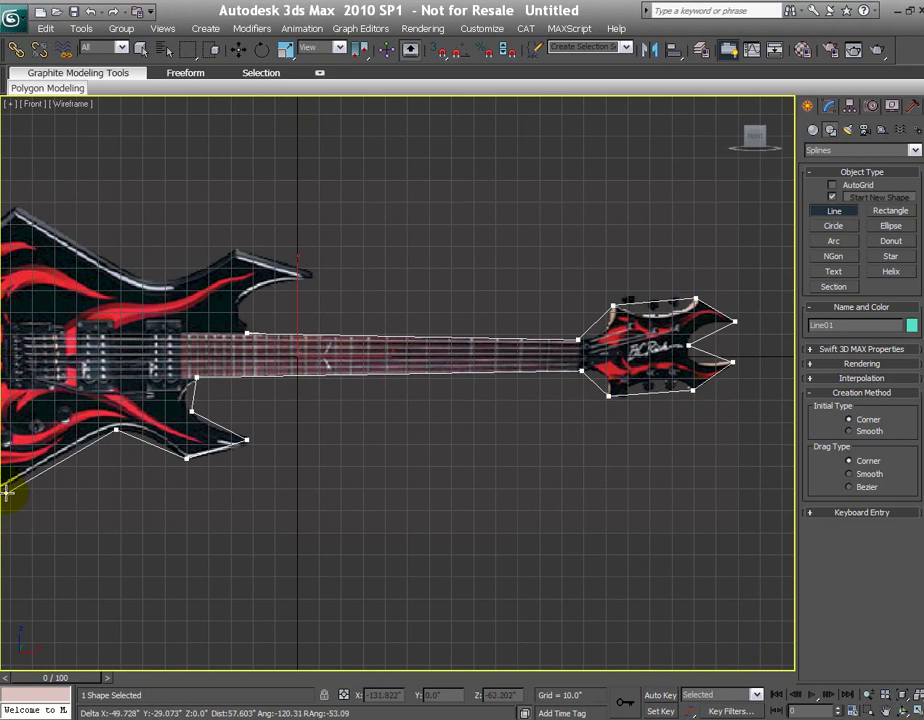
{"action": "scroll", "coordinate": [5, 498], "scroll_direction": "down", "scroll_amount": 1}
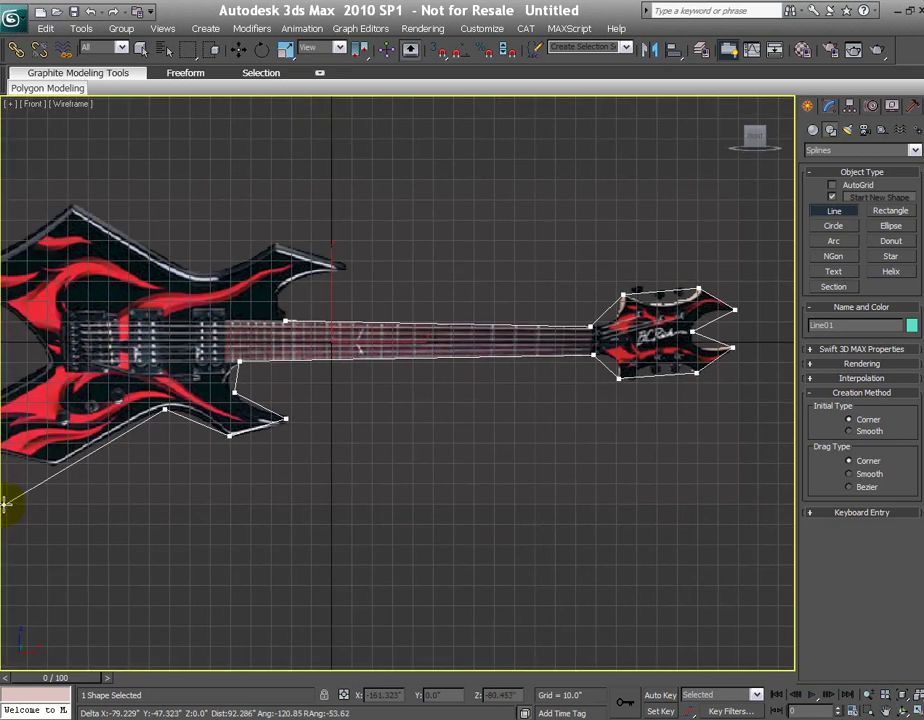
{"action": "left_click", "coordinate": [53, 464]}
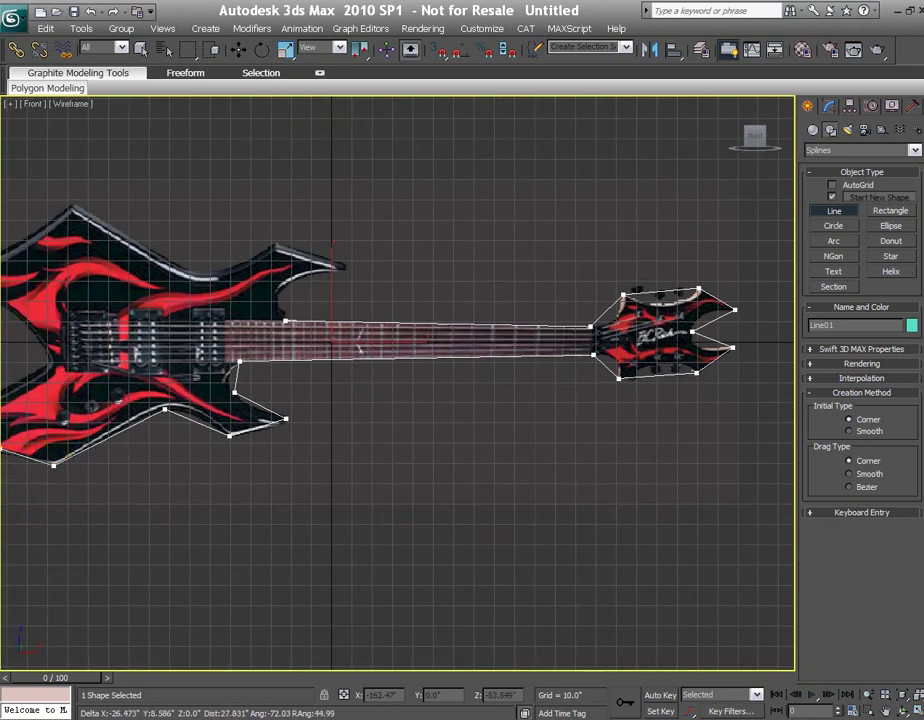
{"action": "scroll", "coordinate": [2, 448], "scroll_direction": "down", "scroll_amount": 1}
{"action": "left_click", "coordinate": [60, 432]}
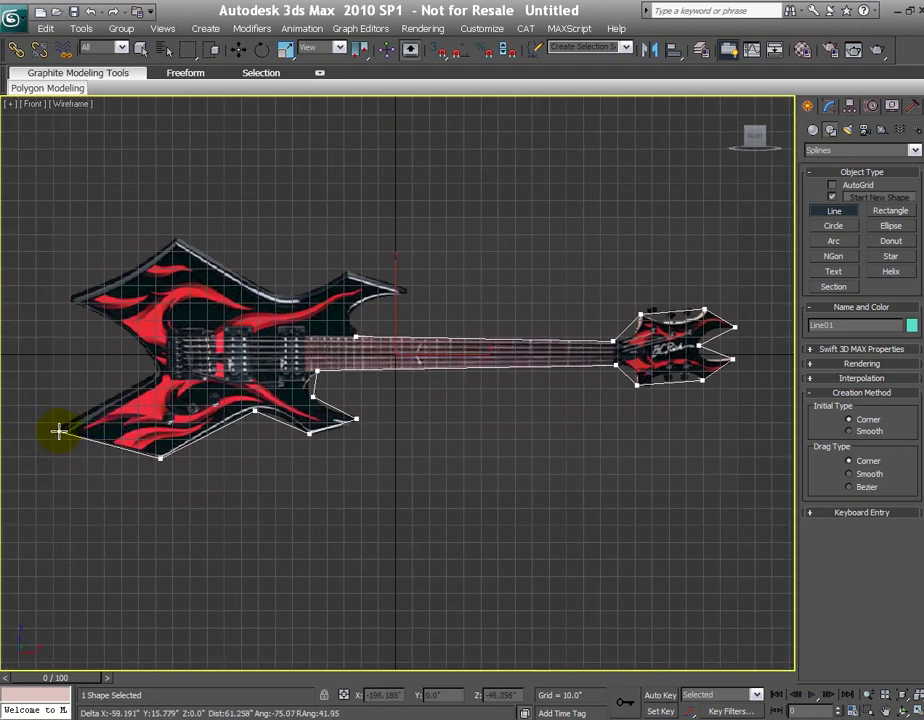
Step: Trace the body's rear notch, the upper wing's tip and peak, the upper waist, and the upper horn's corner and tip
{"action": "left_click", "coordinate": [150, 366]}
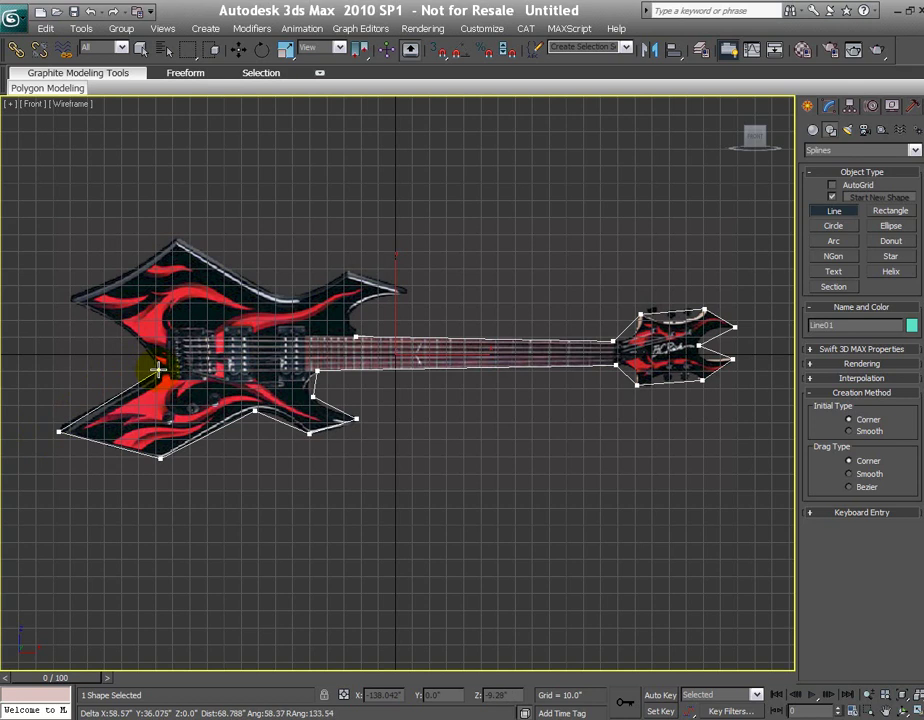
{"action": "left_click", "coordinate": [71, 298]}
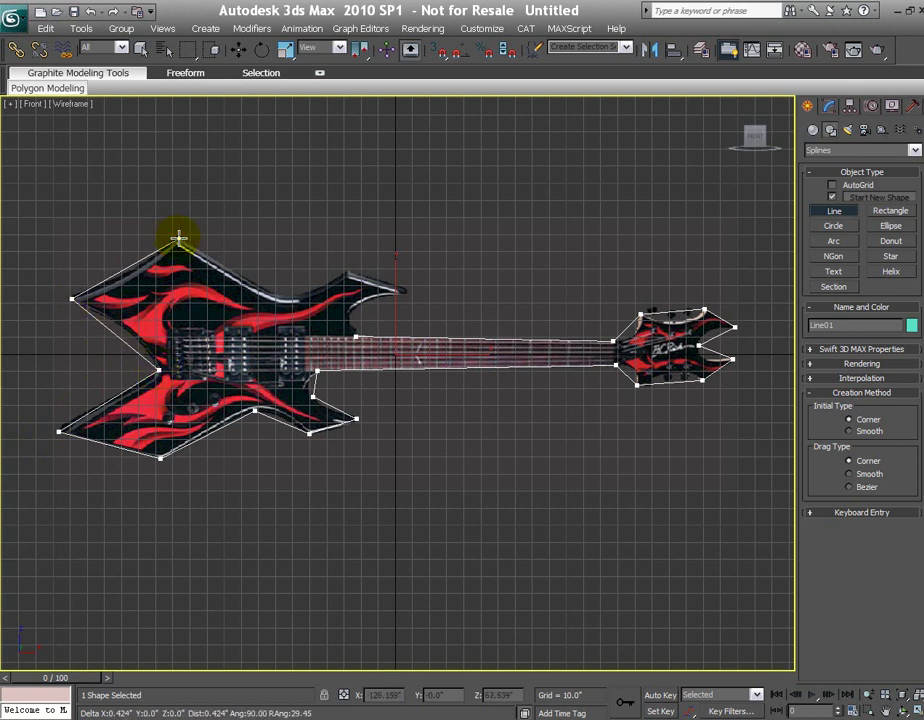
{"action": "left_click", "coordinate": [178, 238]}
{"action": "left_click", "coordinate": [283, 295]}
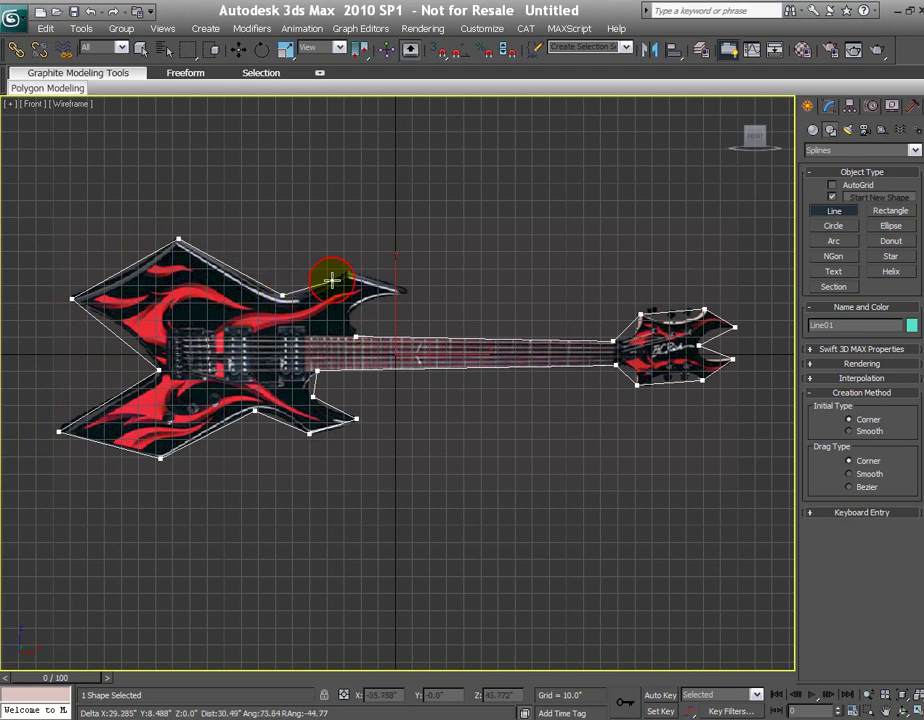
{"action": "left_click", "coordinate": [346, 270]}
{"action": "left_click", "coordinate": [404, 291]}
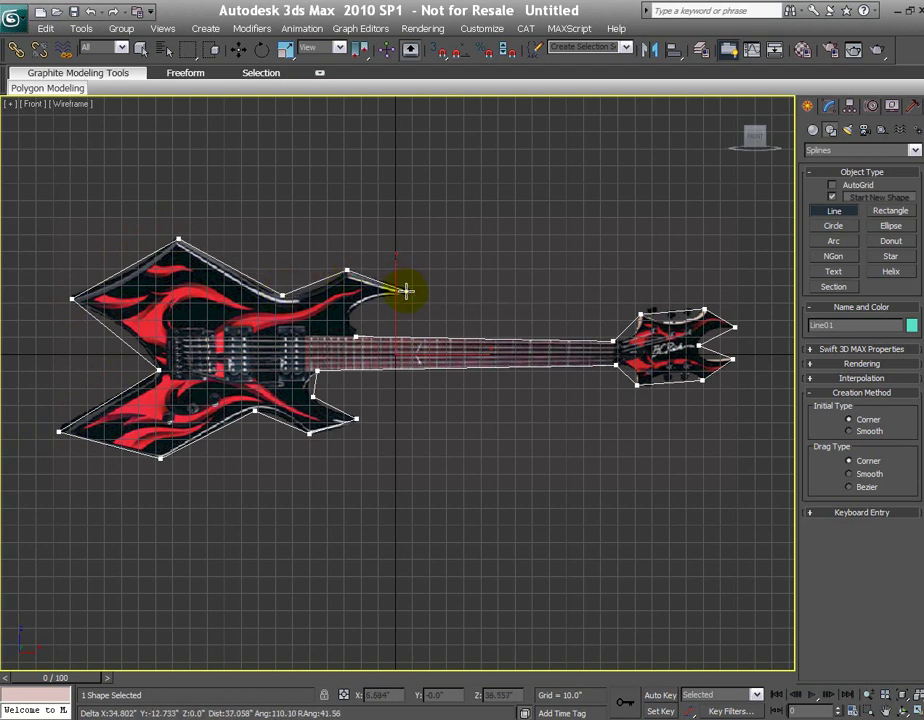
Step: Close the guitar outline spline at its starting point on the upper neck joint and exit the Line tool
{"action": "left_click", "coordinate": [356, 338]}
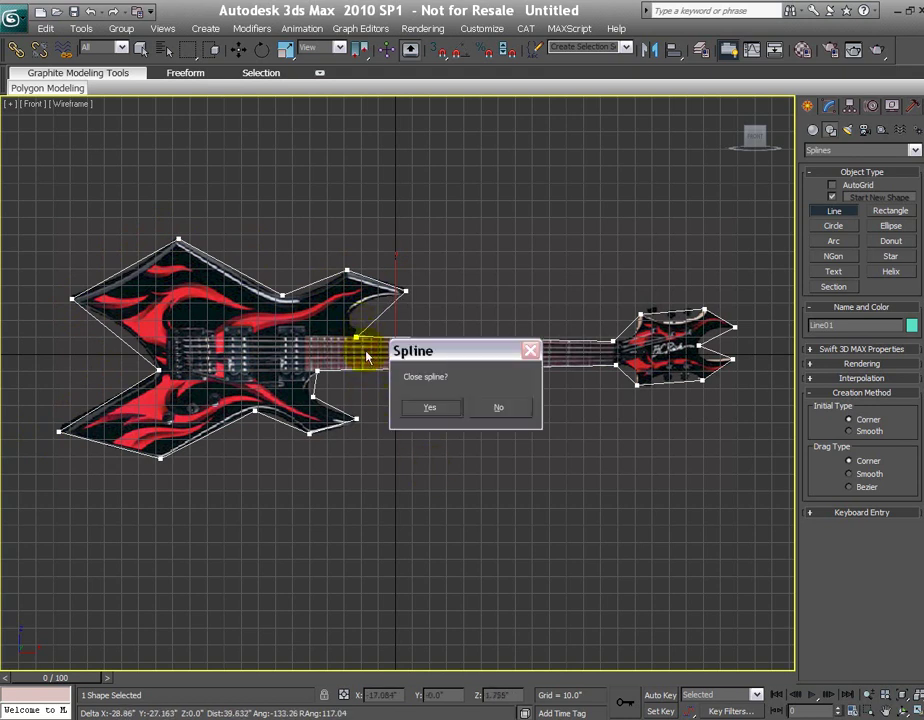
{"action": "left_click", "coordinate": [436, 407]}
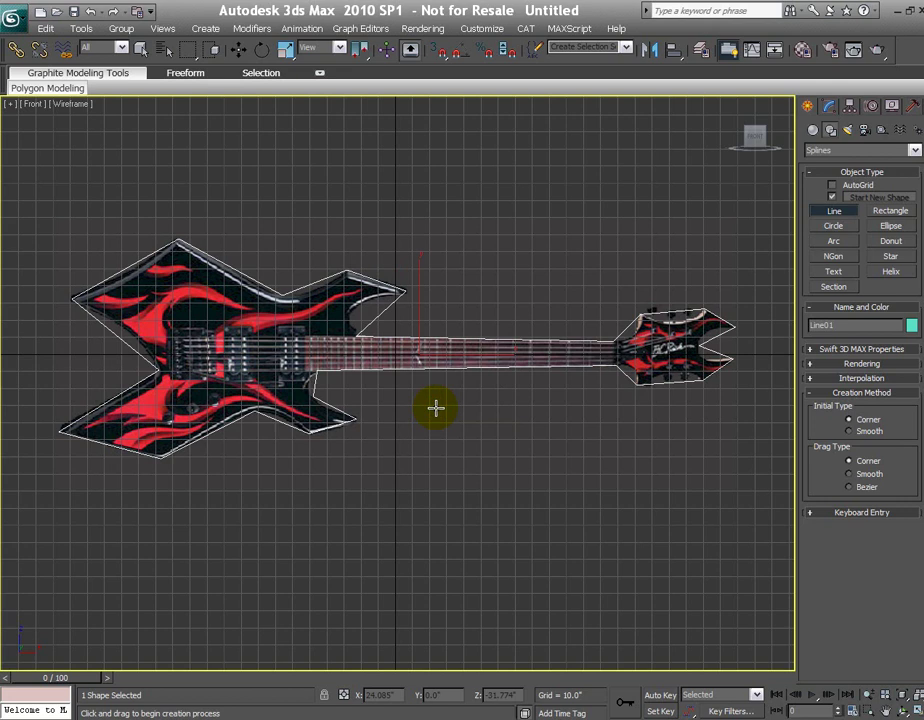
{"action": "right_click", "coordinate": [531, 407]}
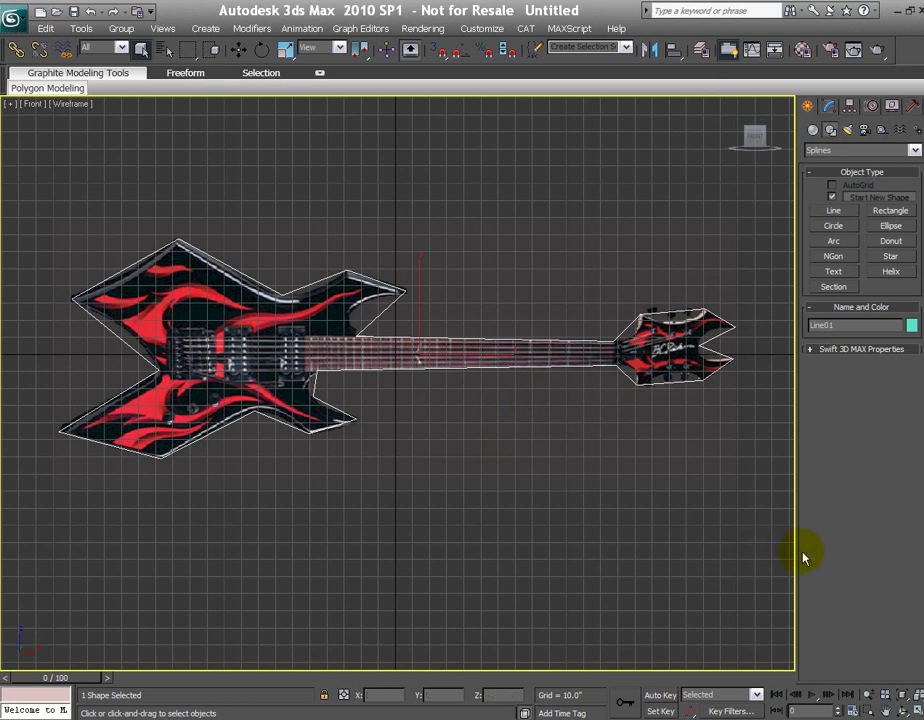
{"action": "right_click", "coordinate": [812, 716]}
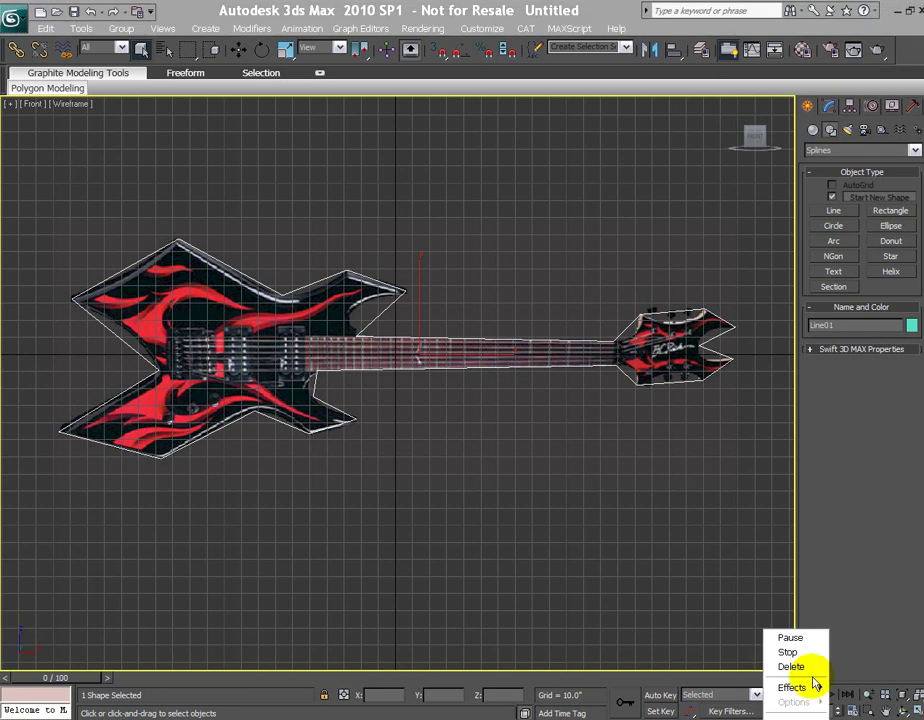
{"action": "left_click", "coordinate": [810, 642]}
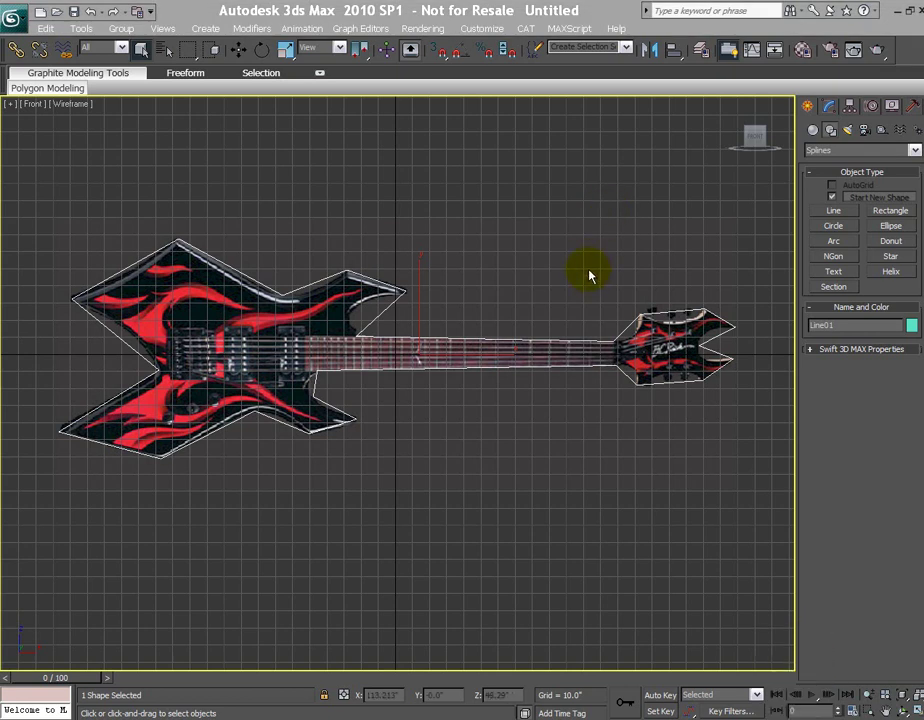